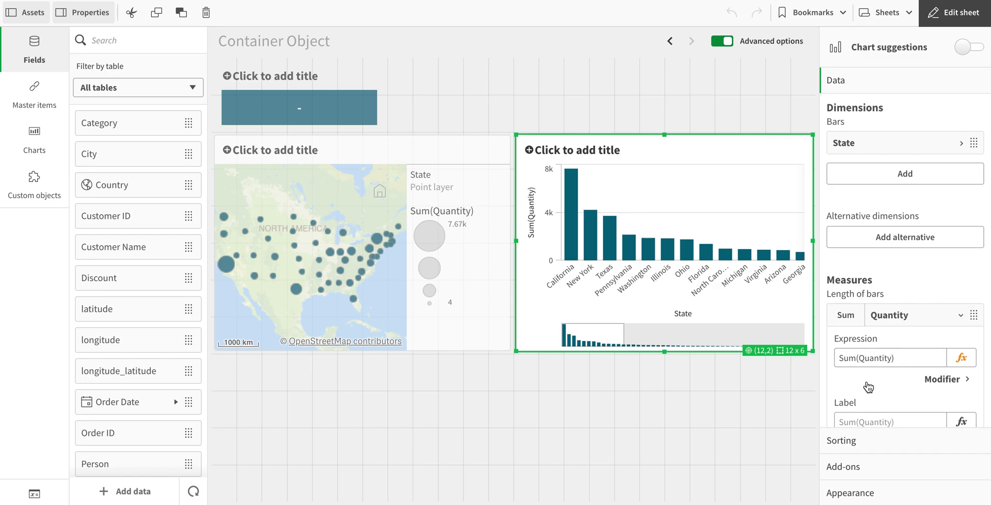
# Step: Leave the bar chart and select the button above the map to show its properties
pyautogui.scroll(-4, 935, 370)
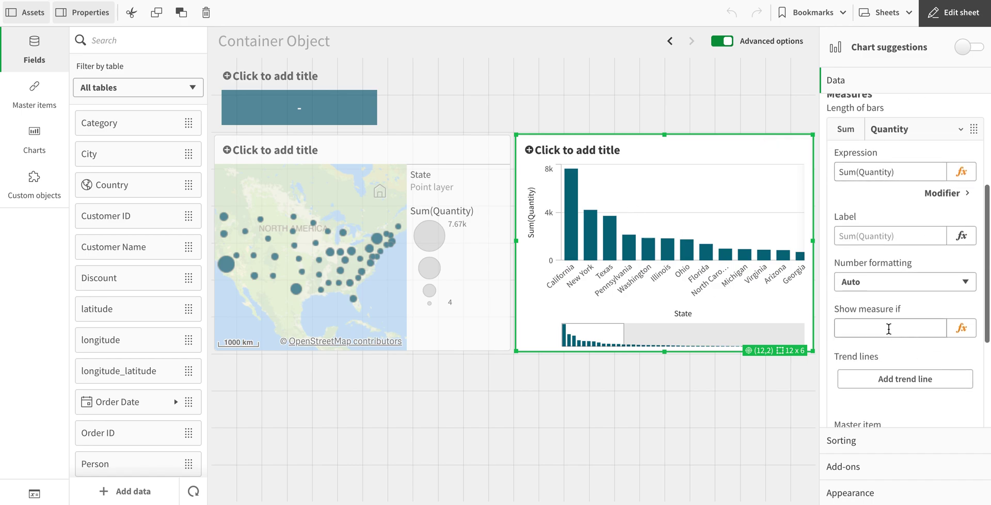
pyautogui.click(924, 328)
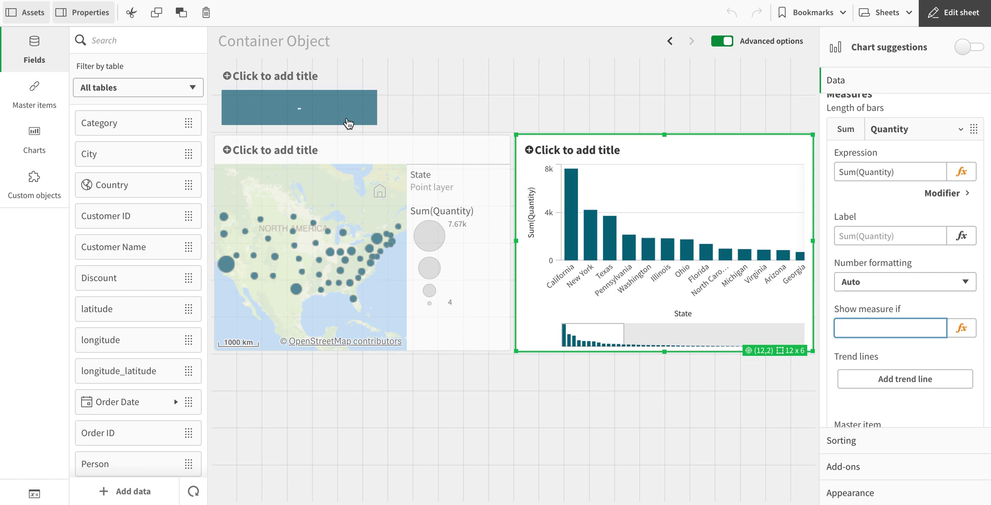
pyautogui.click(348, 123)
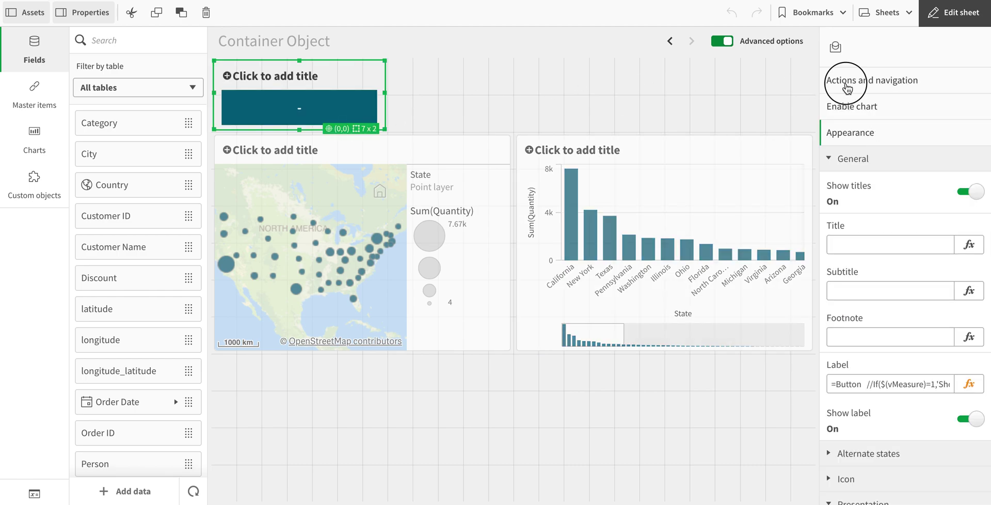
# Step: Add a Set variable value action for vMeasure to the button and open its value editor
pyautogui.click(845, 85)
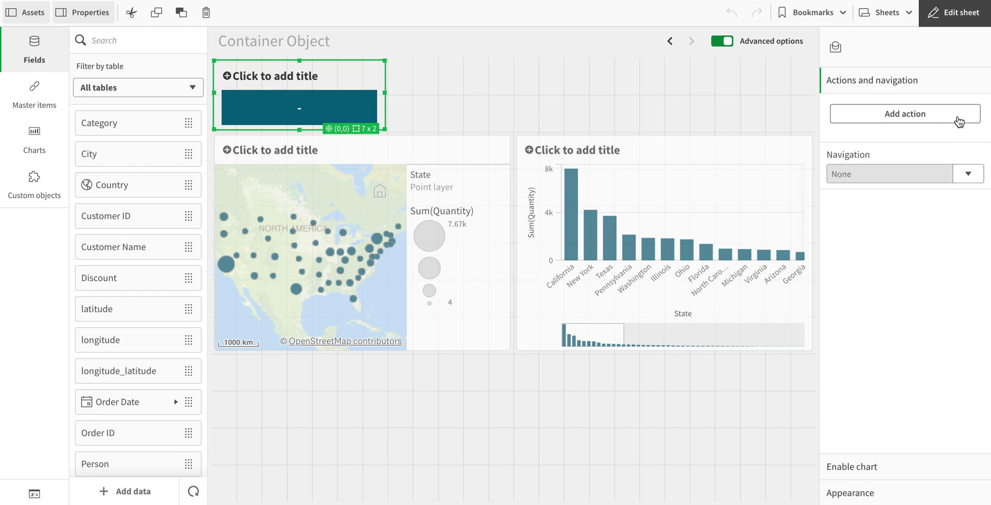
pyautogui.click(955, 116)
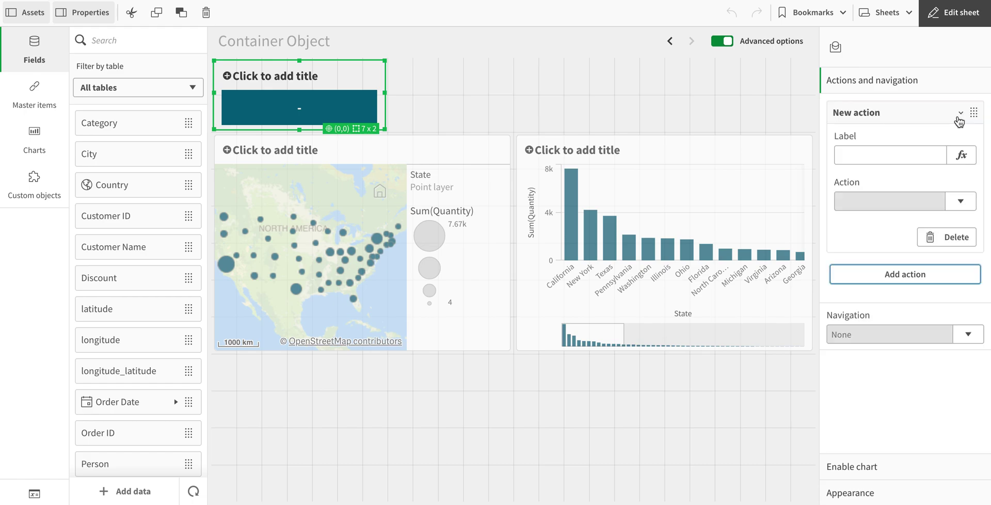
pyautogui.click(961, 201)
pyautogui.scroll(-5, 898, 354)
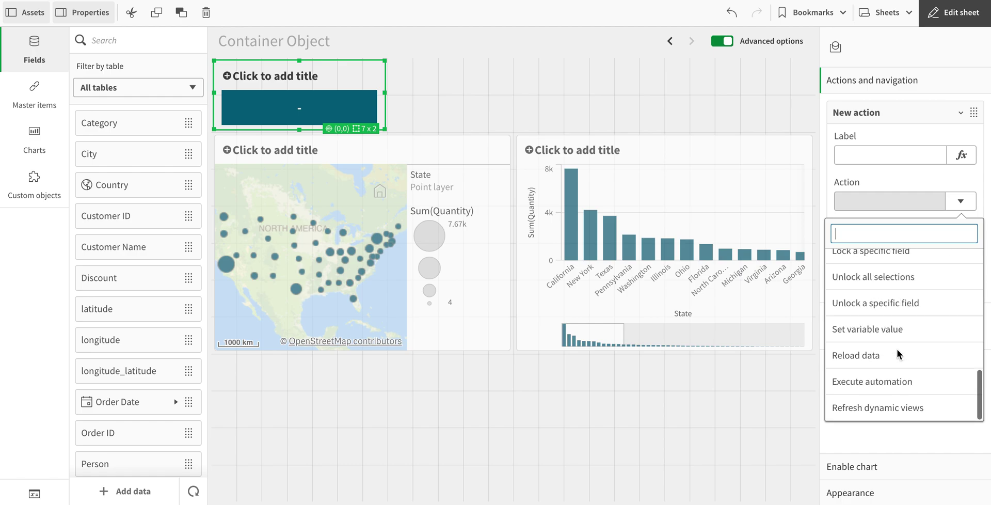
pyautogui.click(897, 335)
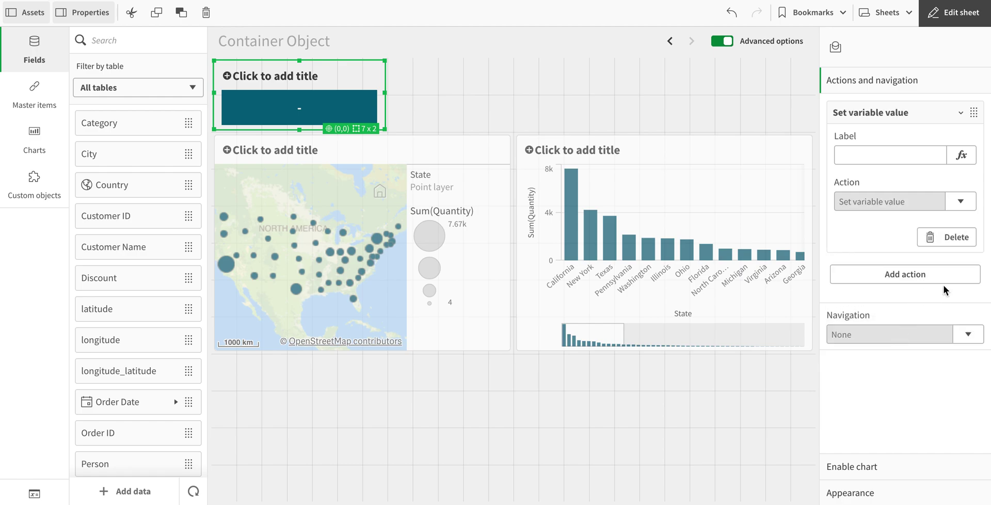
pyautogui.click(960, 247)
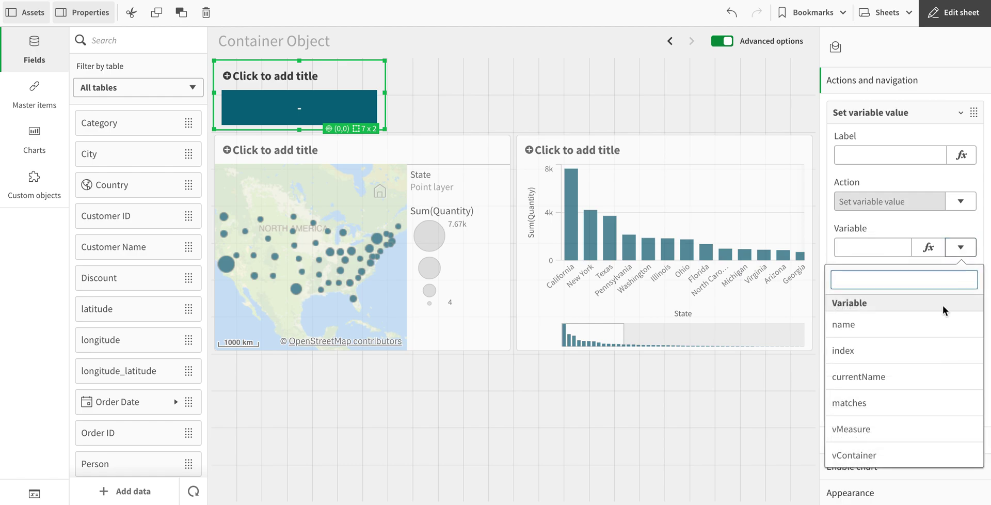
pyautogui.click(894, 431)
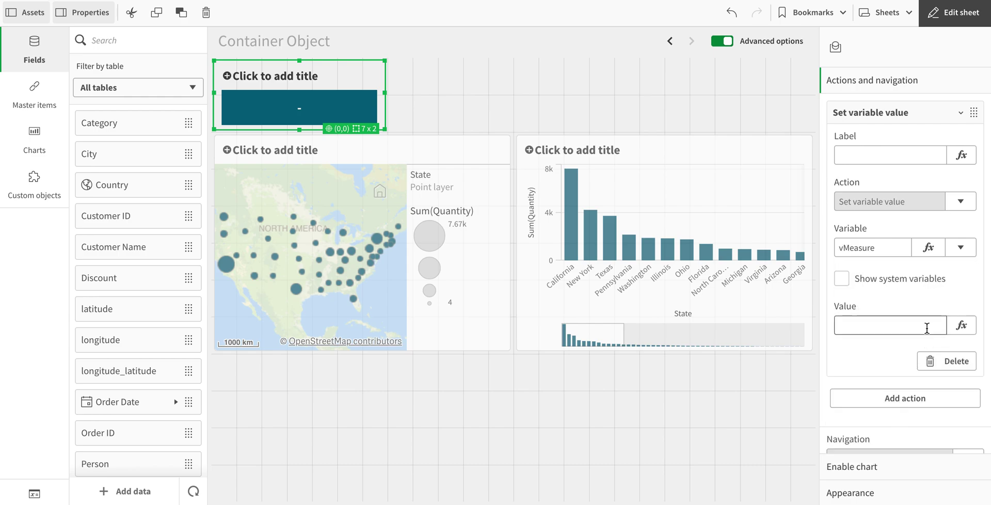
pyautogui.click(961, 325)
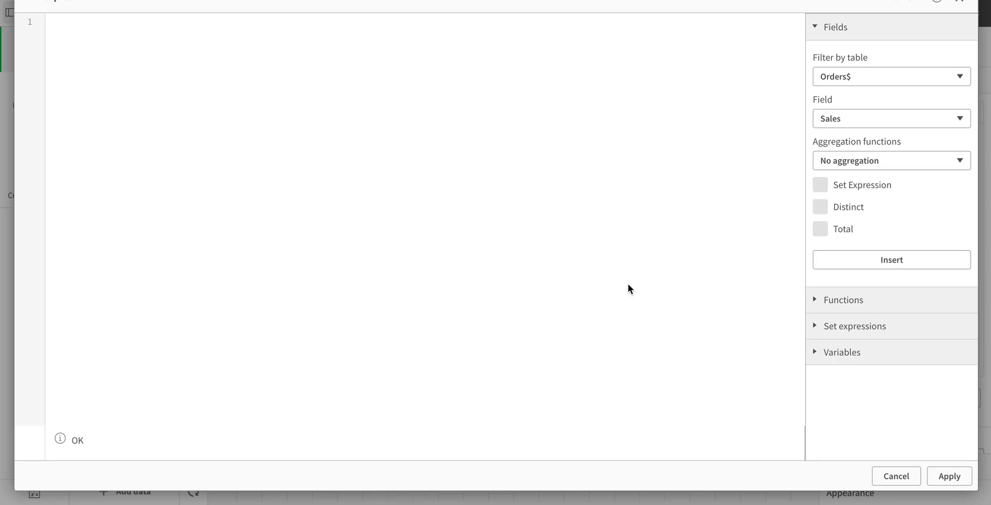
# Step: Set the action's value to if($(vMeasure)=1,2,1) and collapse the action card
pyautogui.write('iff')
pyautogui.press('BackSpace')
pyautogui.press('BackSpace')
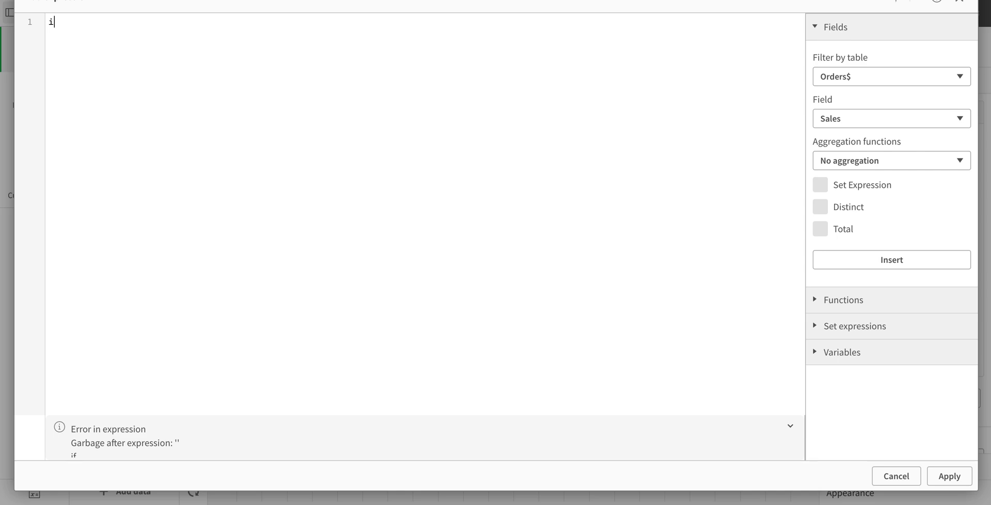
pyautogui.write('f(')
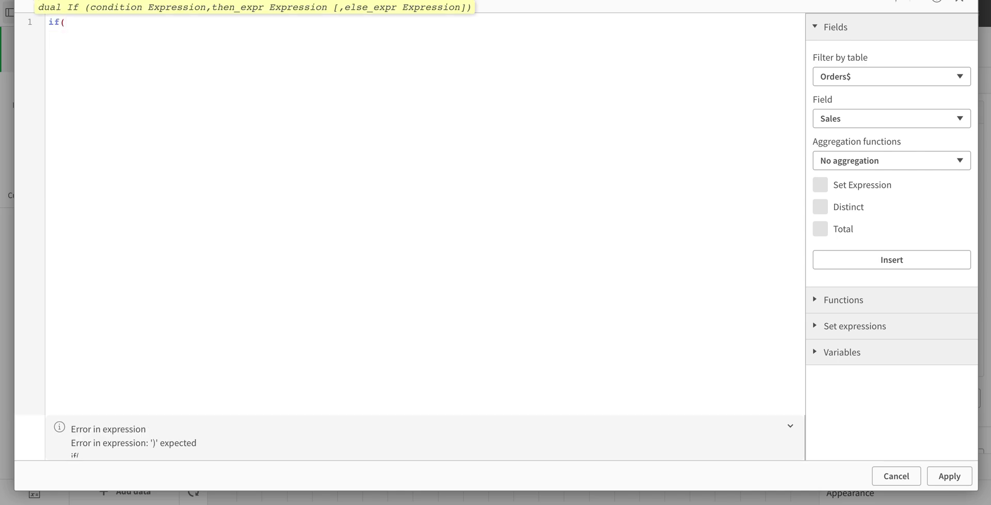
pyautogui.write('$(vMeasure)')
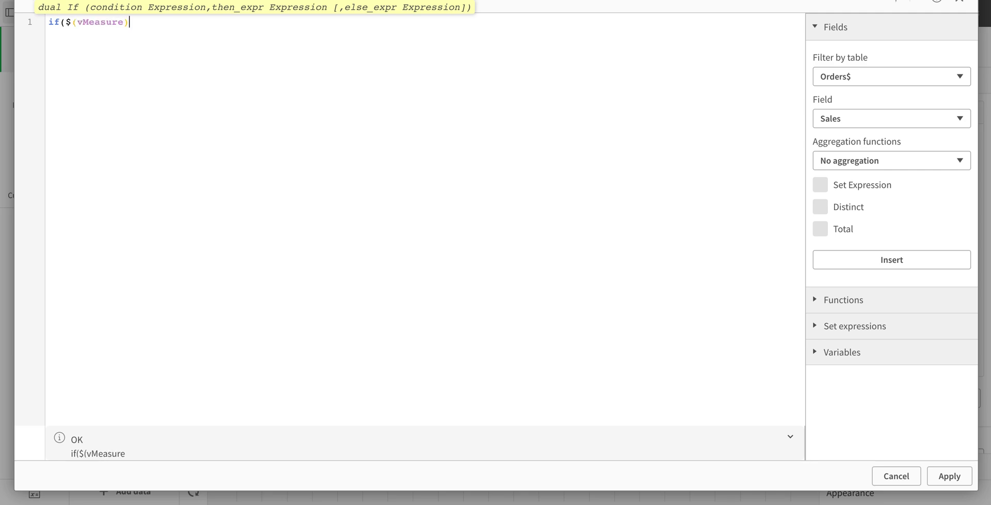
pyautogui.write('=1,2,1')
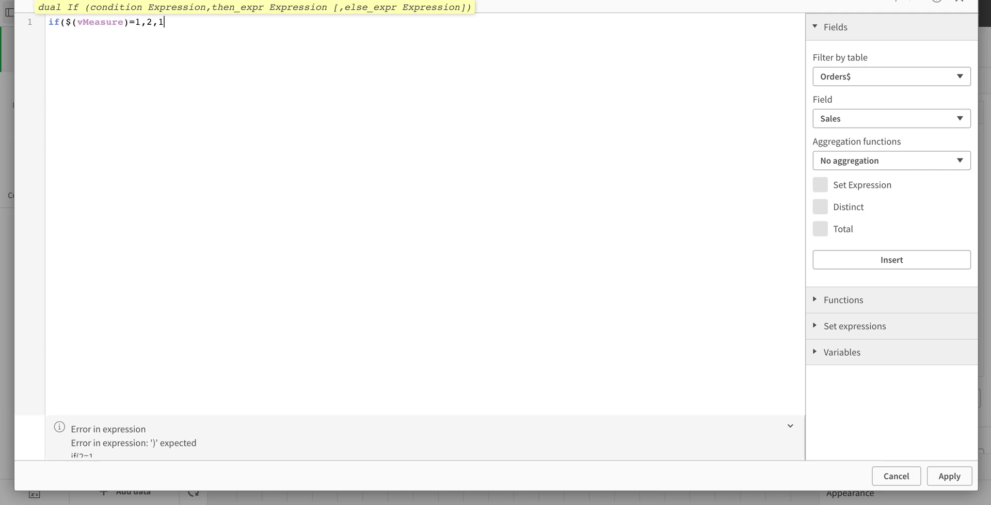
pyautogui.write(')')
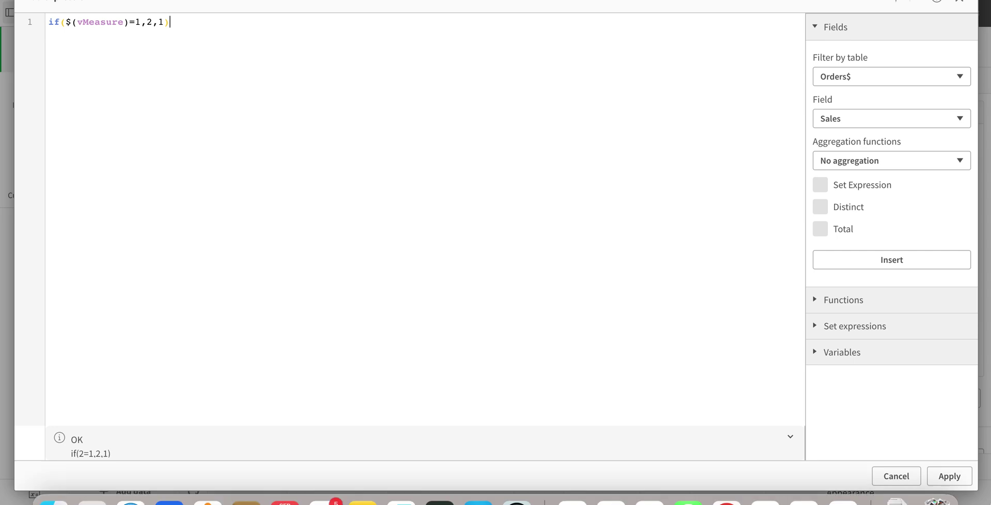
pyautogui.click(950, 475)
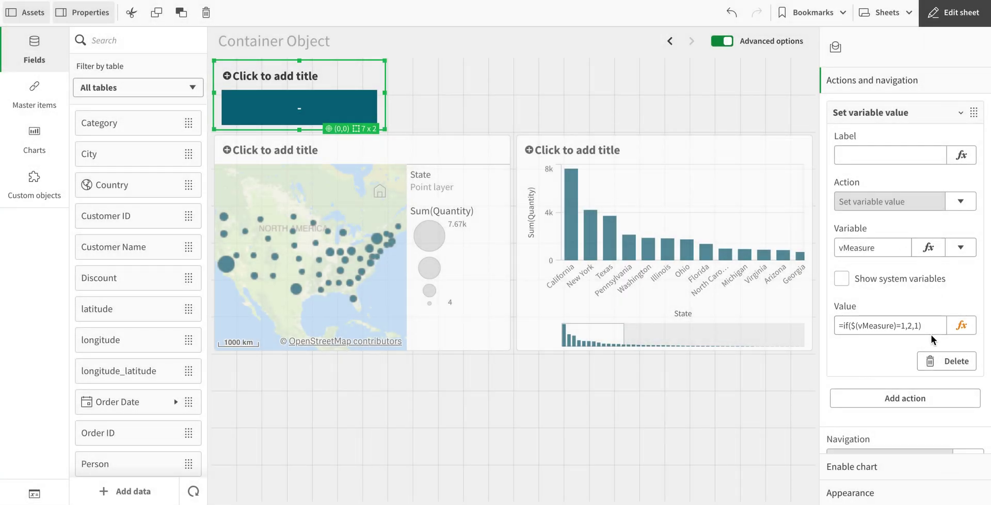
pyautogui.click(917, 116)
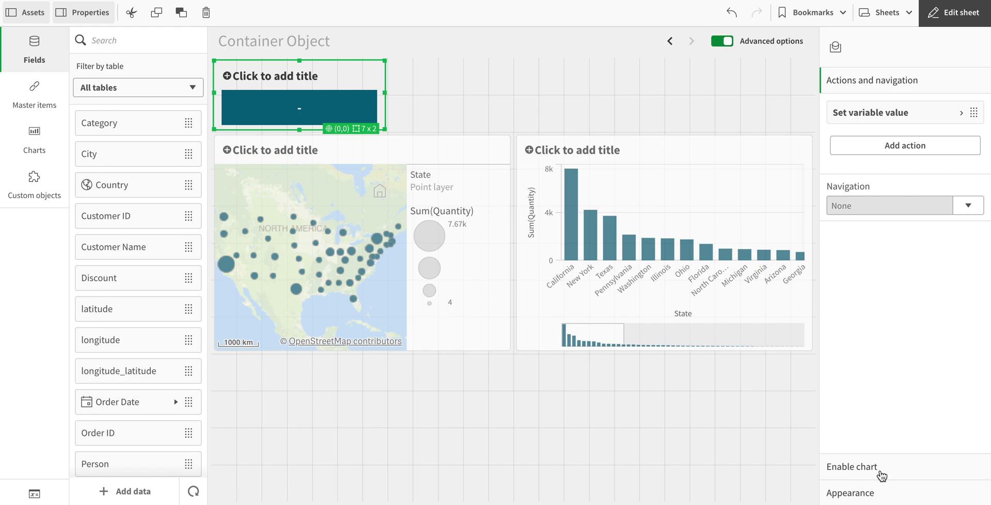
# Step: Add Sum(Sales) as a second bar chart measure, then open the Quantity measure's Show measure if field
pyautogui.click(653, 213)
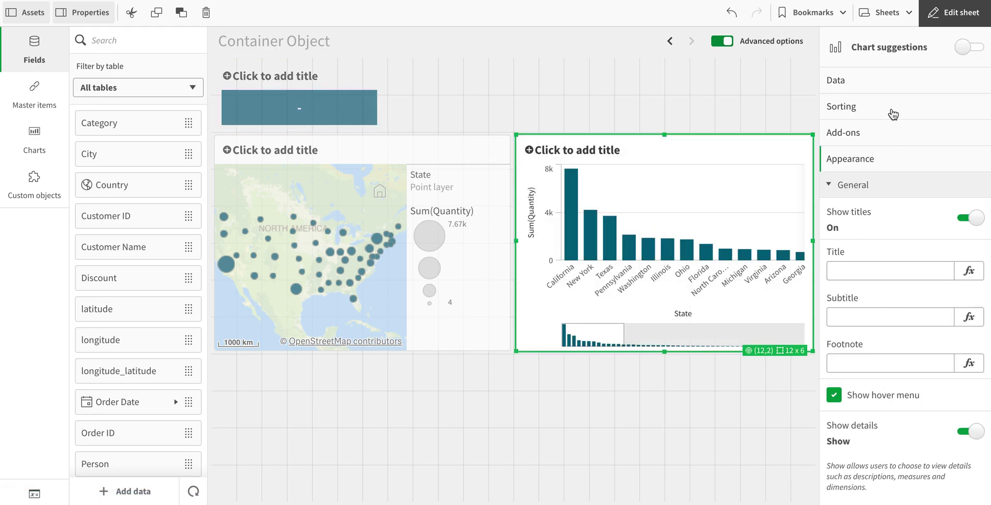
pyautogui.click(890, 88)
pyautogui.click(904, 316)
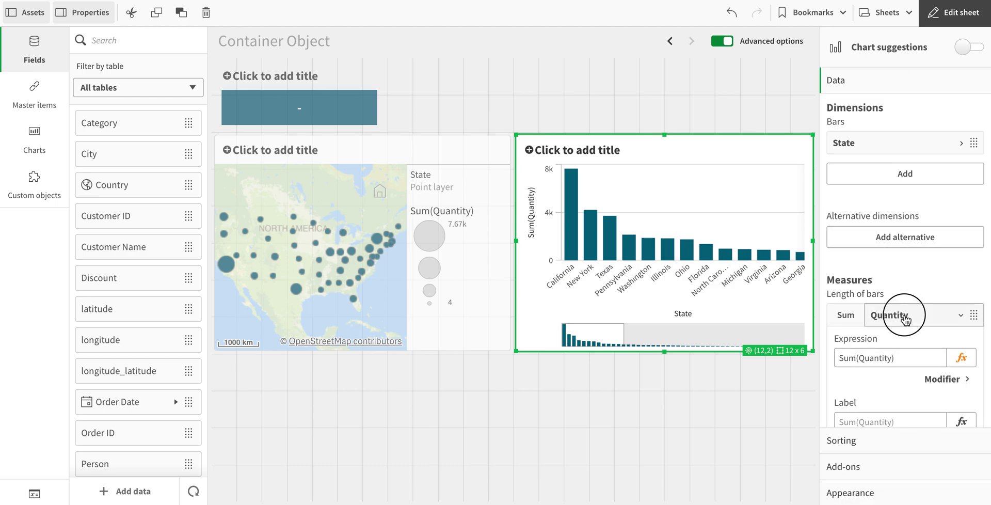
pyautogui.click(899, 354)
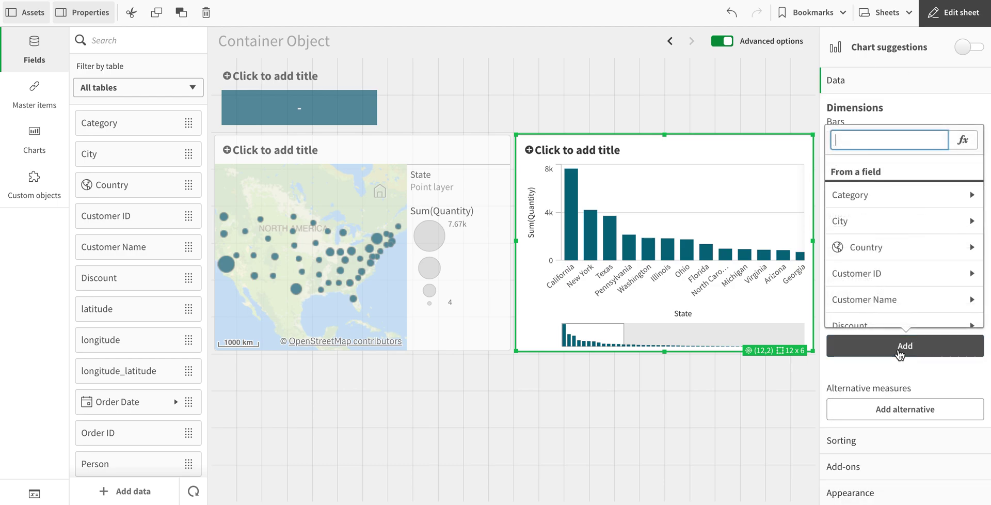
pyautogui.write('sales')
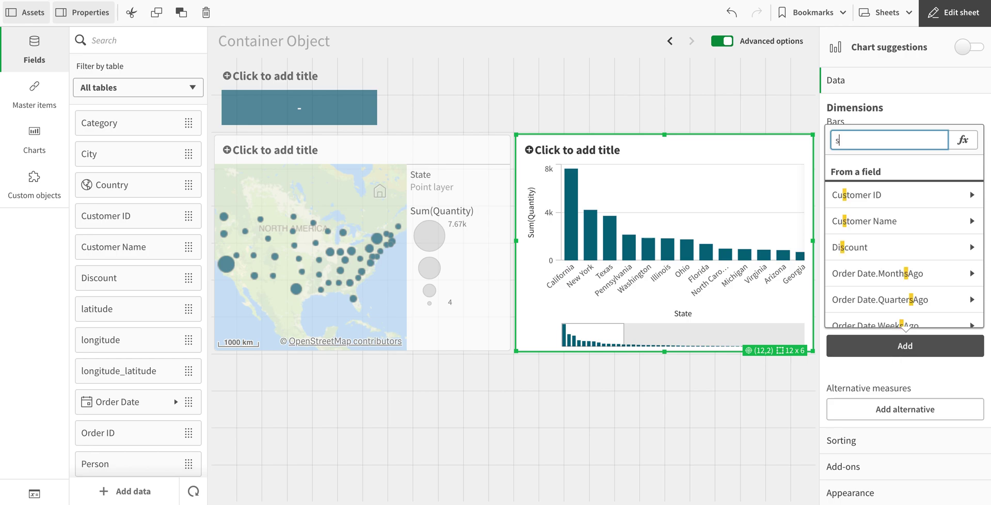
pyautogui.click(878, 195)
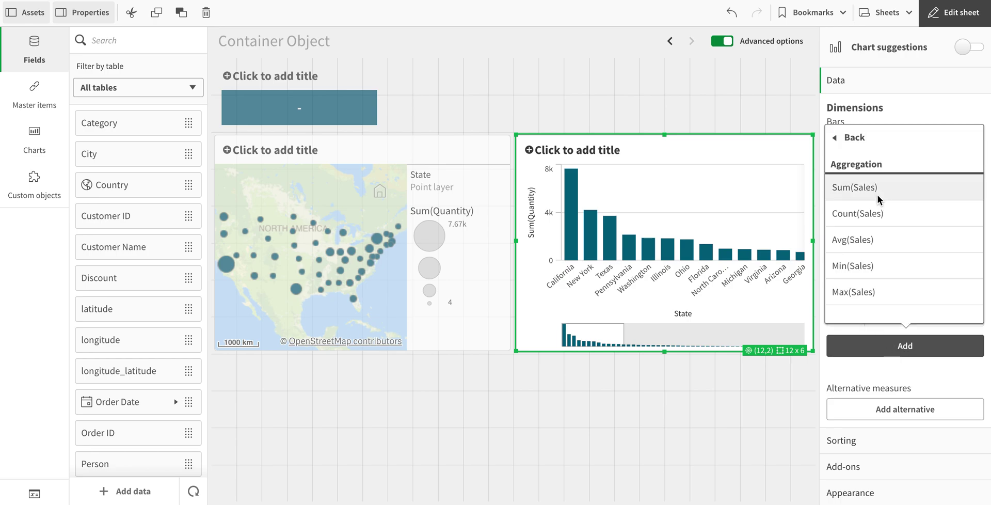
pyautogui.click(877, 187)
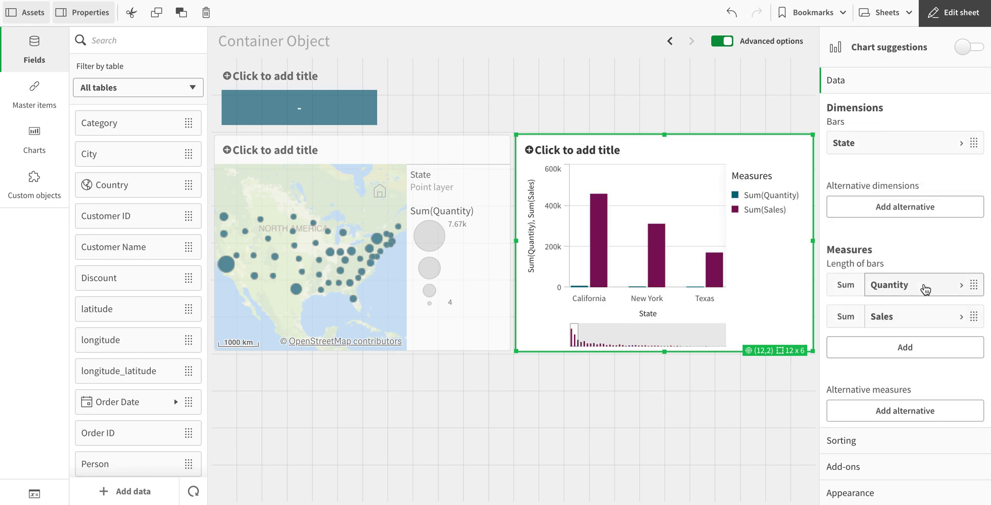
pyautogui.click(925, 289)
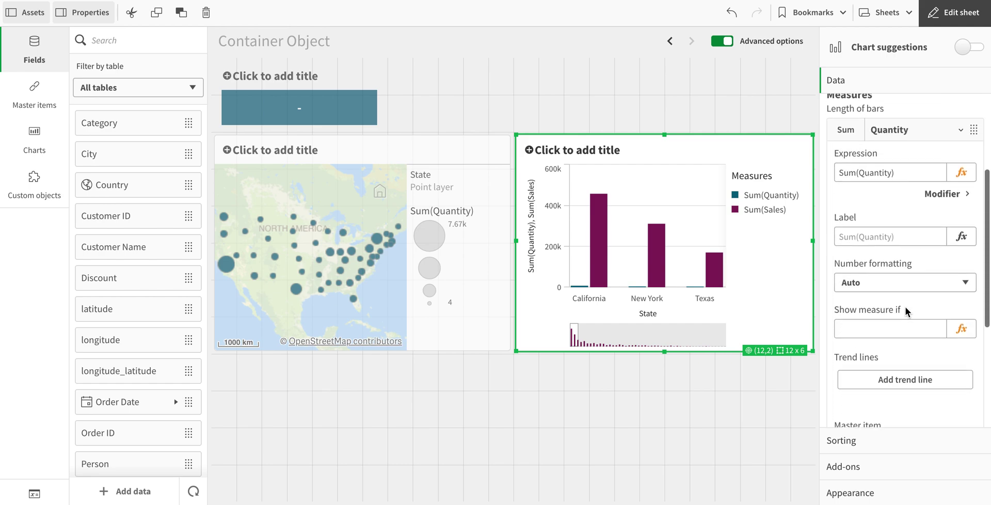
pyautogui.click(892, 320)
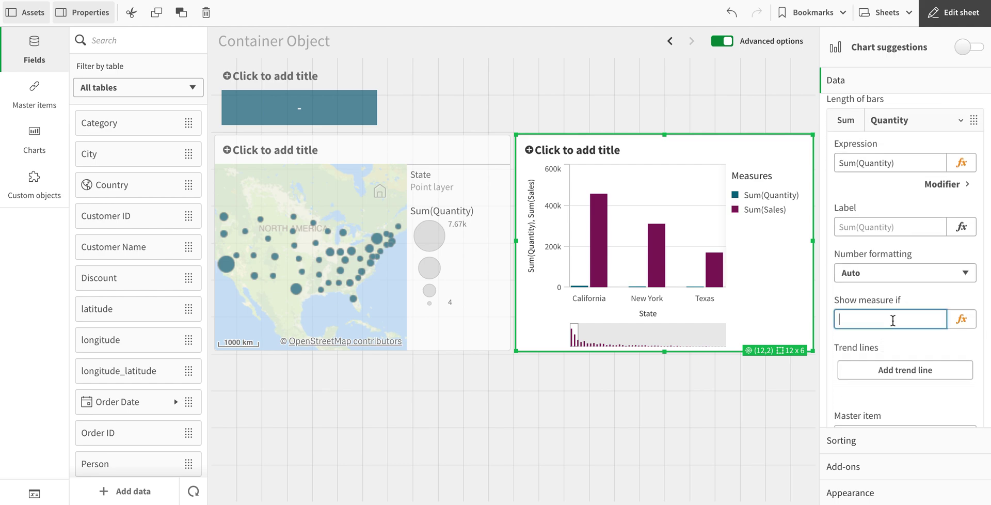
# Step: Give the Quantity measure the display condition $(vMeasure)=1
pyautogui.click(961, 318)
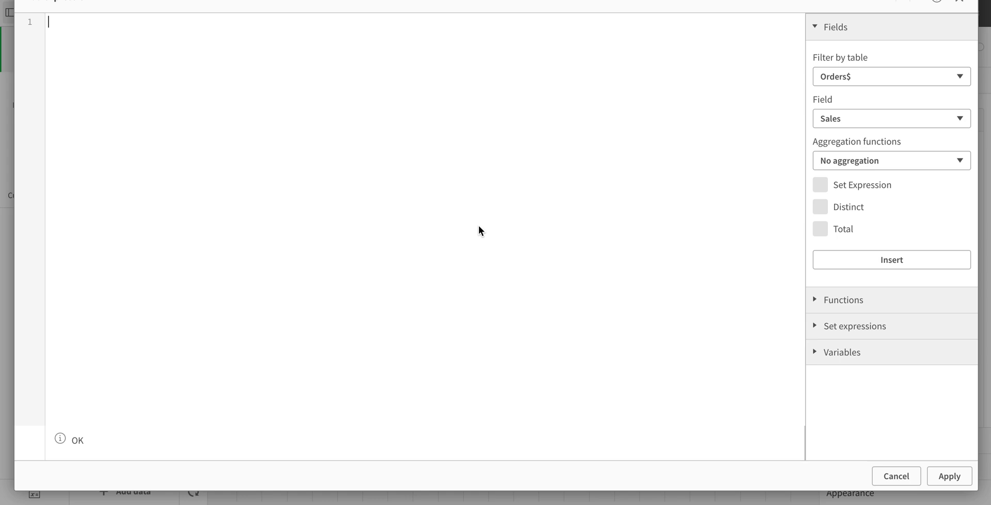
pyautogui.write('$(v')
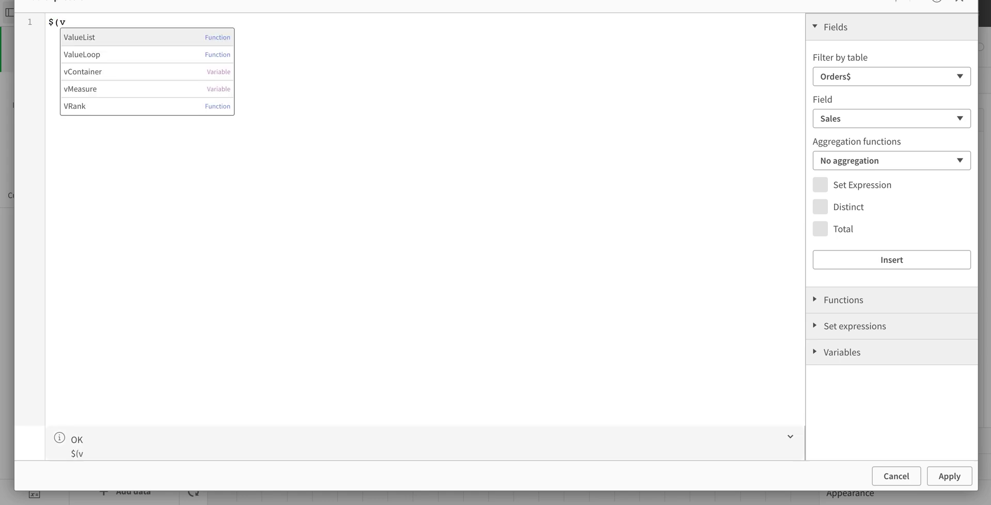
pyautogui.click(135, 88)
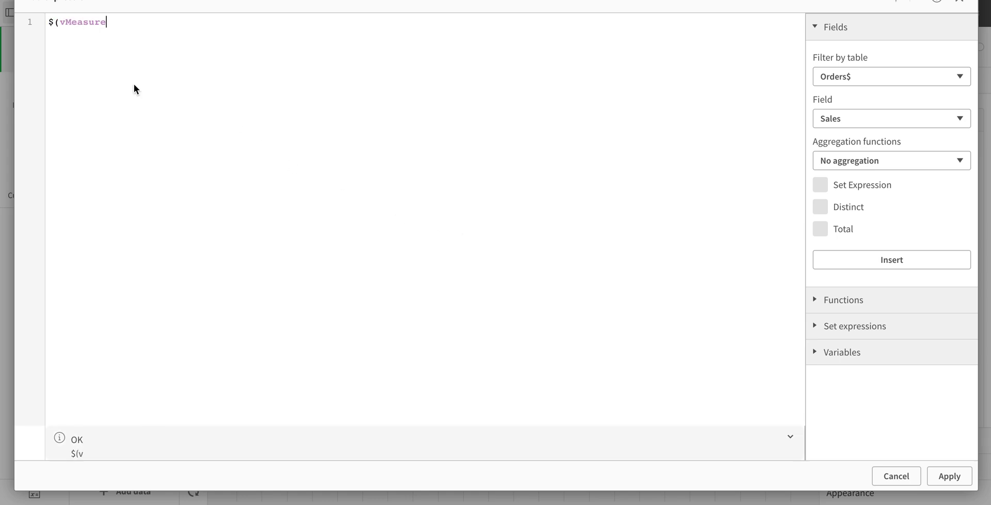
pyautogui.press('BackSpace')
pyautogui.write(')+1')
pyautogui.click(952, 474)
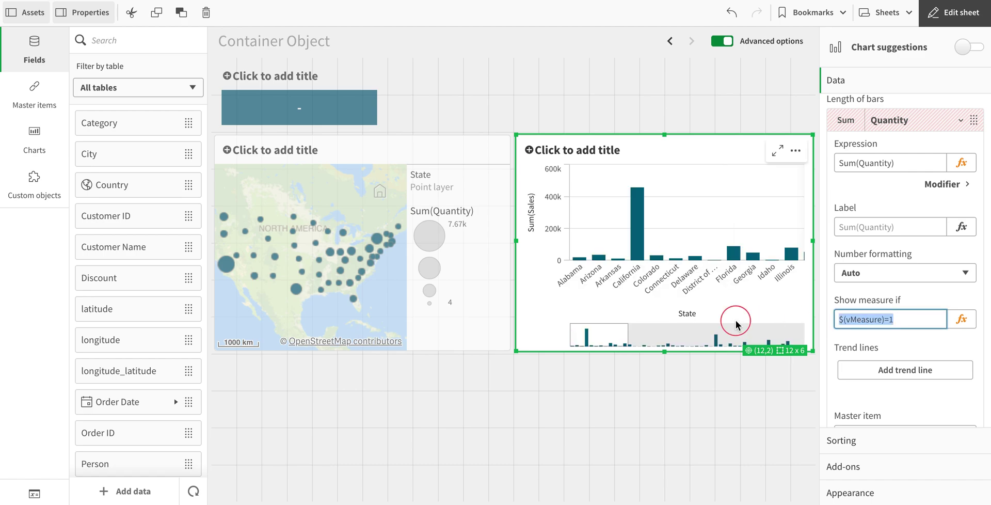
pyautogui.hotkey('ctrl', 'z')
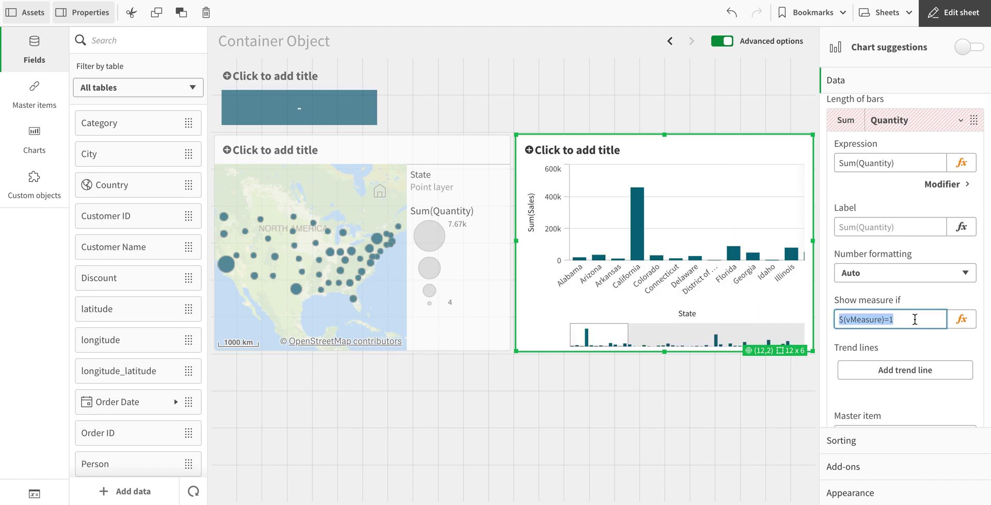
pyautogui.scroll(-3, 909, 309)
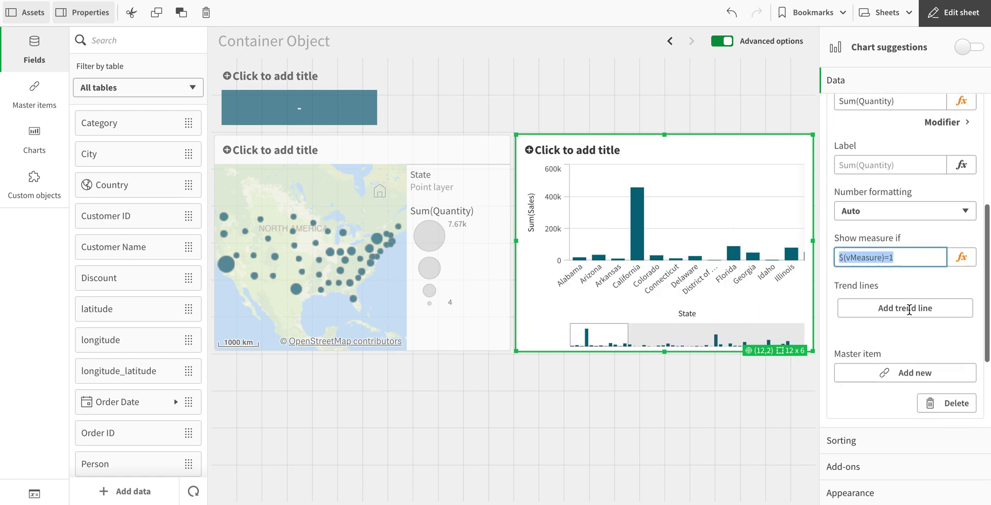
# Step: Give the Sales measure a Show measure if condition of $(vMeasure)=1
pyautogui.scroll(6, 908, 305)
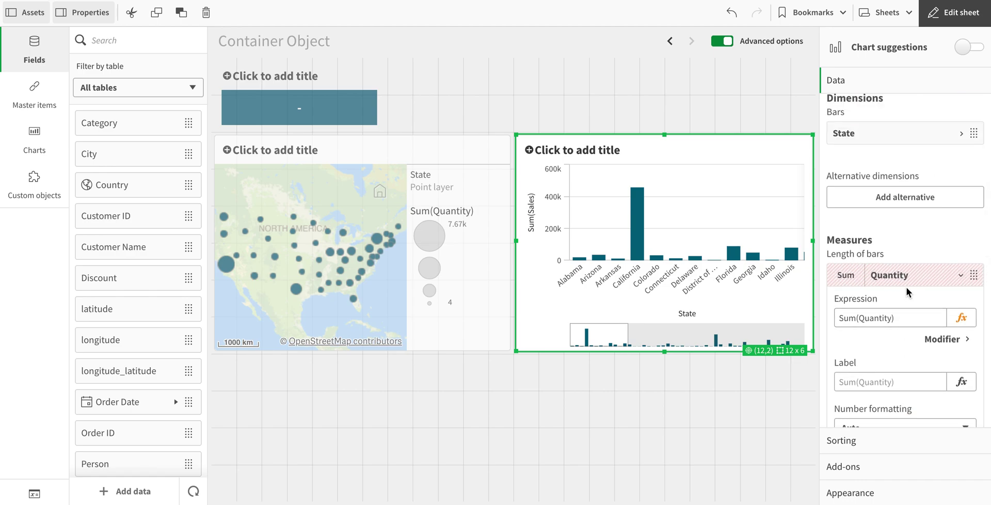
pyautogui.click(907, 276)
pyautogui.click(911, 316)
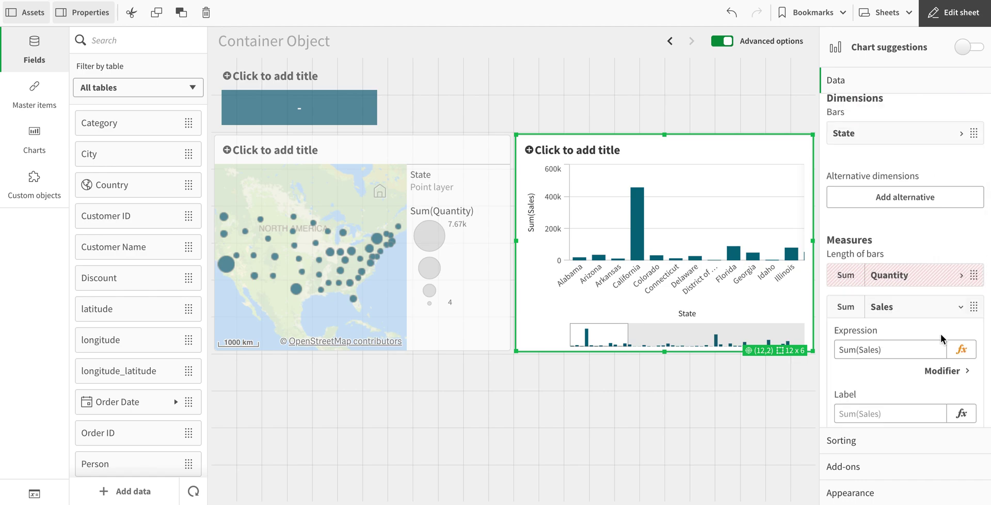
pyautogui.scroll(-1, 951, 420)
pyautogui.scroll(-3, 952, 412)
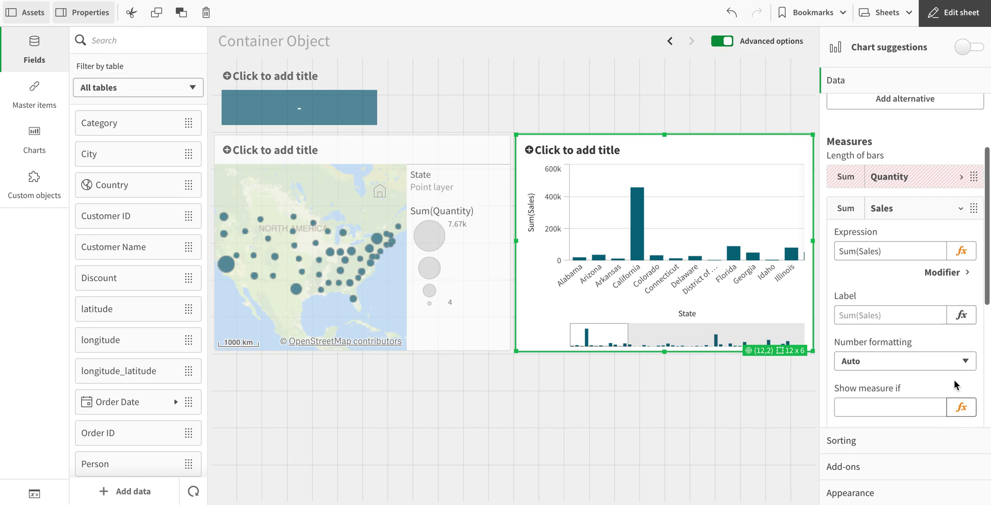
pyautogui.click(959, 407)
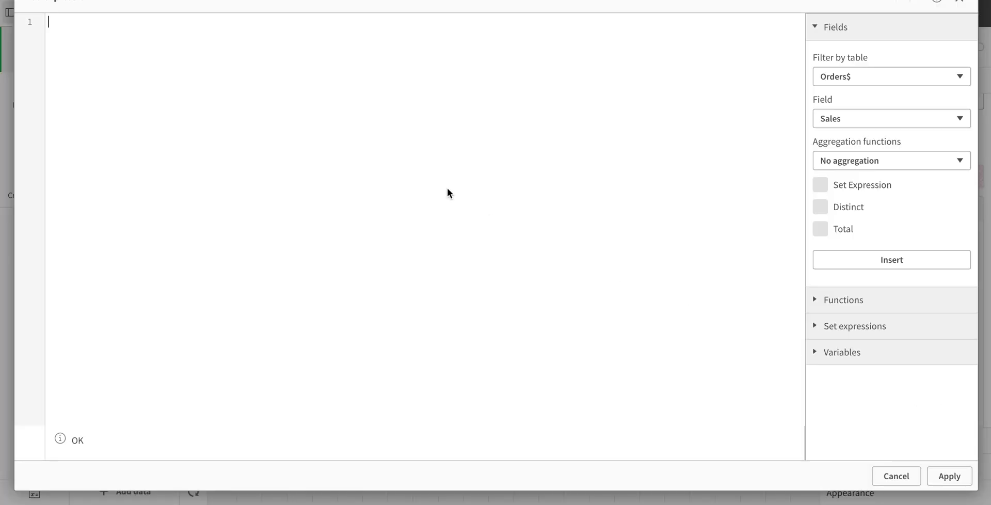
pyautogui.write('$(vMeasure)')
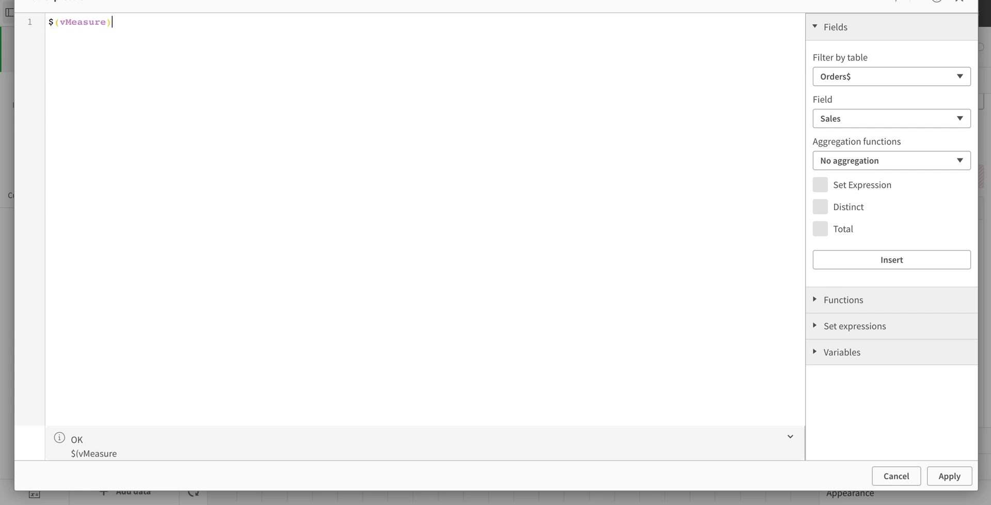
pyautogui.write('=1')
pyautogui.click(951, 476)
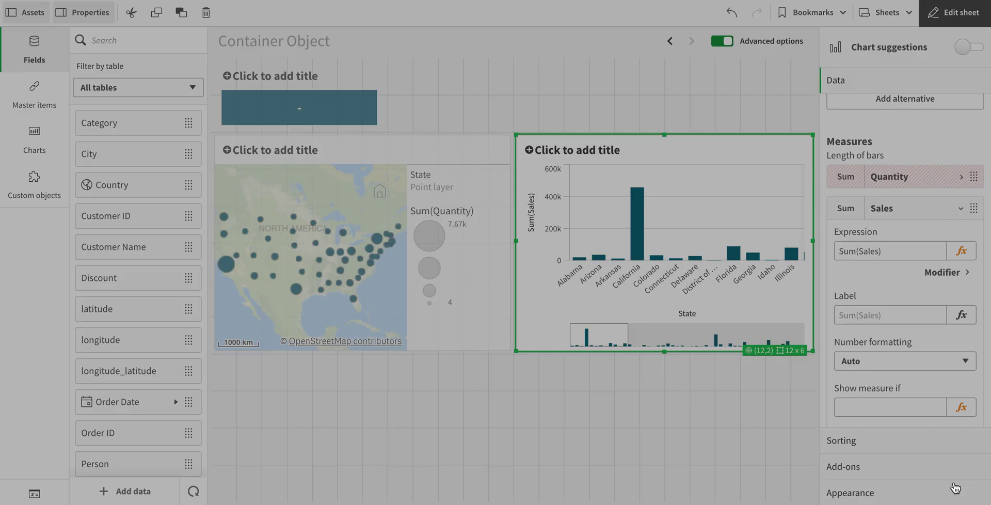
# Step: Test the button, flipping the bar chart to Quantity and back to Sales, then resume editing
pyautogui.click(969, 7)
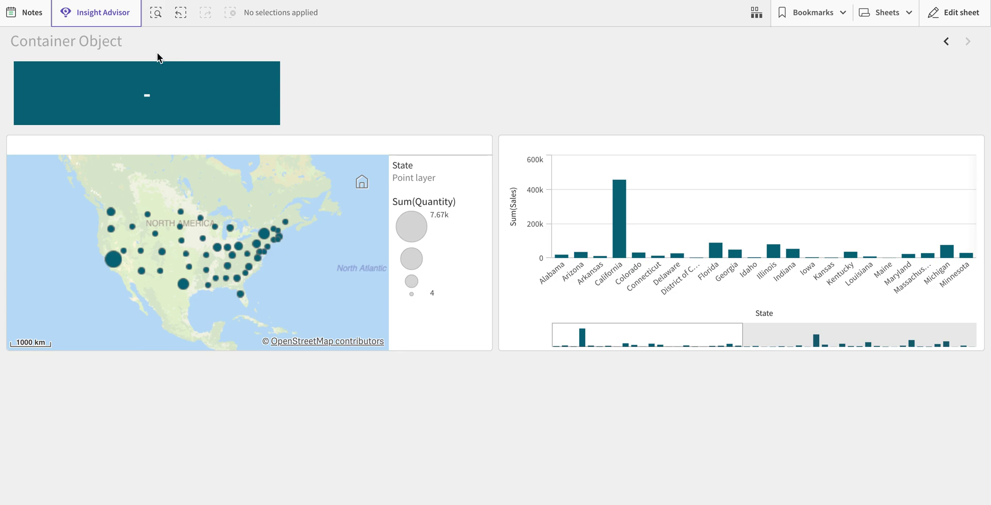
pyautogui.click(235, 117)
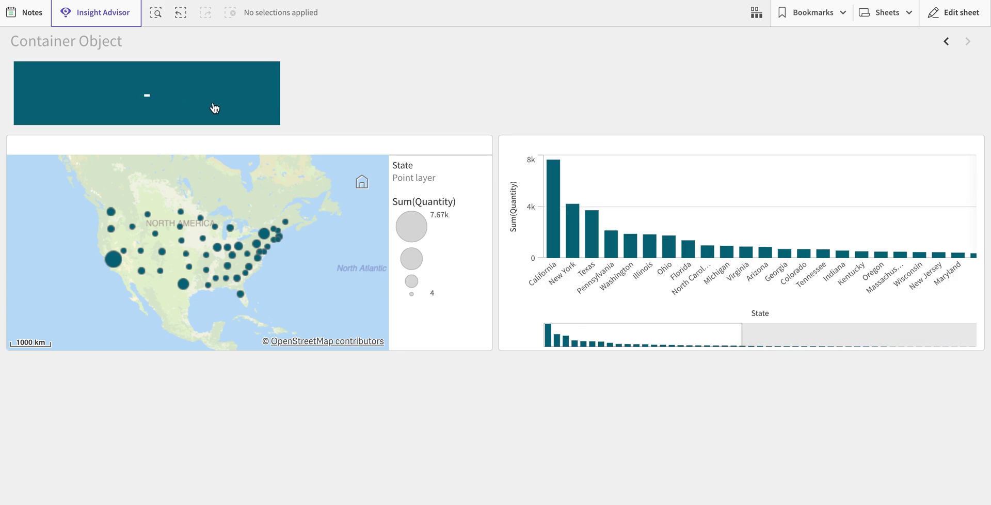
pyautogui.click(207, 101)
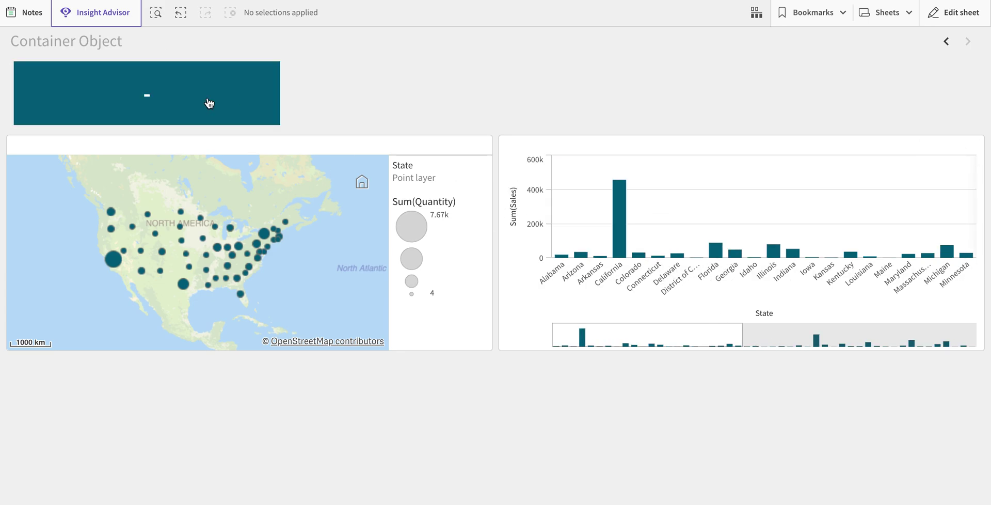
pyautogui.click(939, 12)
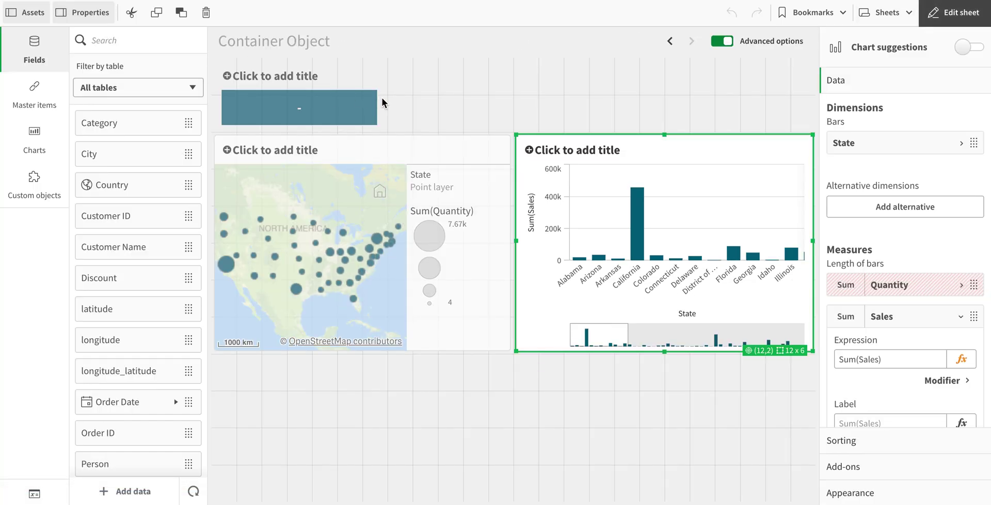
# Step: Activate the button's If label expression by deleting the comment prefix in front of it
pyautogui.click(371, 110)
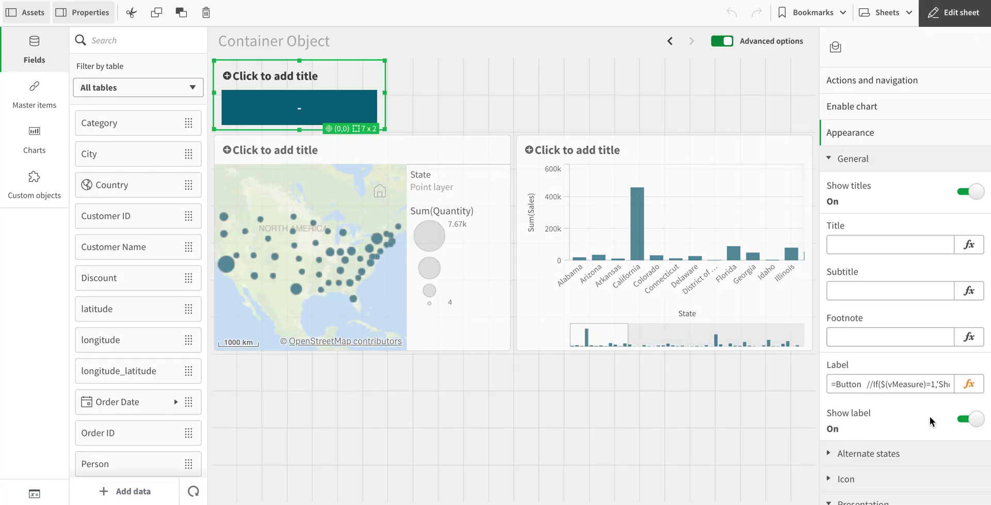
pyautogui.scroll(-1, 931, 408)
pyautogui.click(968, 379)
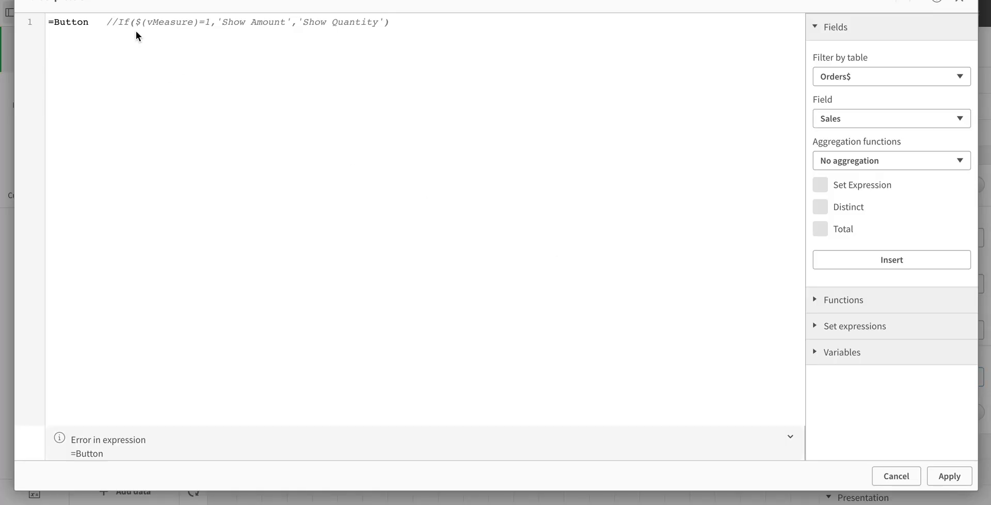
pyautogui.click(118, 21)
pyautogui.press('BackSpace')
pyautogui.press('BackSpace')
pyautogui.press('BackSpace')
pyautogui.press('BackSpace')
pyautogui.press('BackSpace')
pyautogui.press('BackSpace')
pyautogui.press('BackSpace')
pyautogui.press('BackSpace')
pyautogui.press('BackSpace')
pyautogui.press('BackSpace')
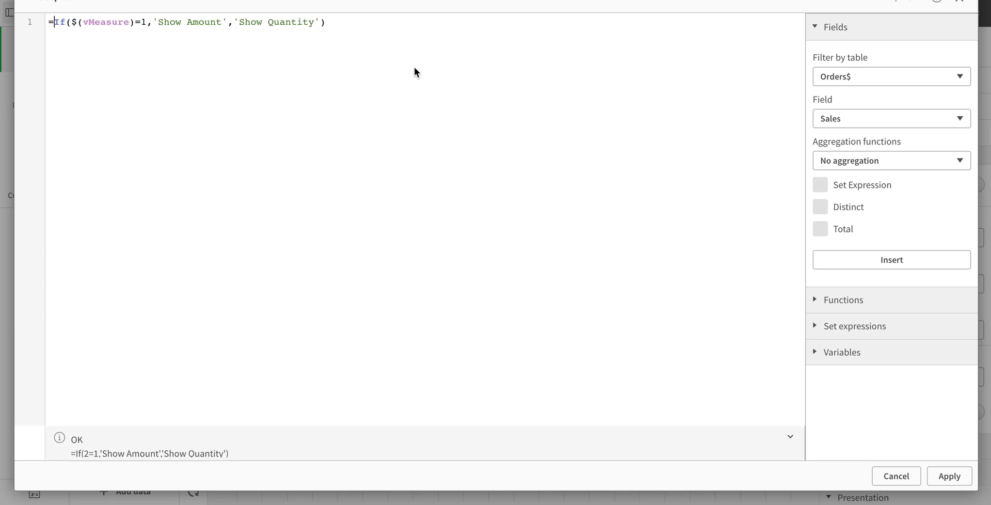
pyautogui.click(944, 476)
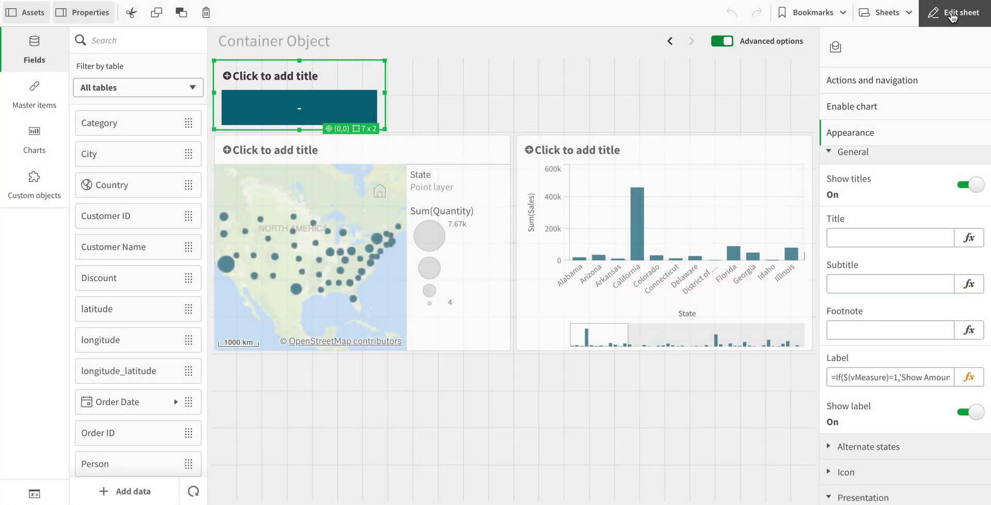
# Step: Test the relabelling button, toggling the charts to Quantity and back to Sales
pyautogui.click(952, 15)
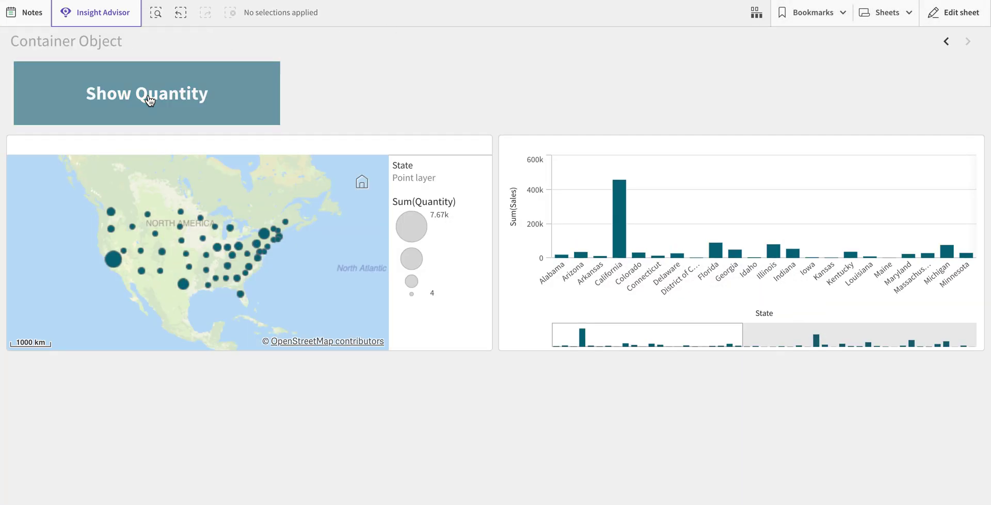
pyautogui.click(149, 99)
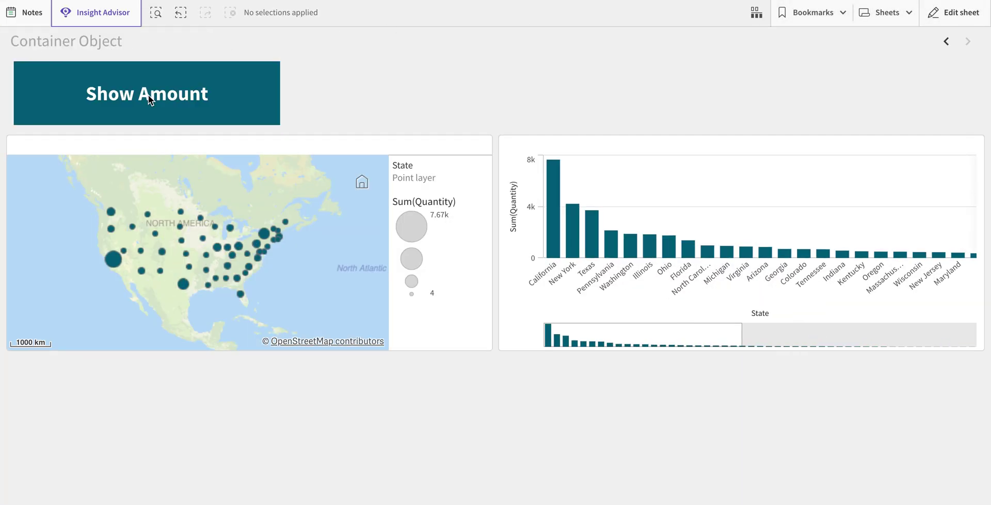
pyautogui.click(149, 99)
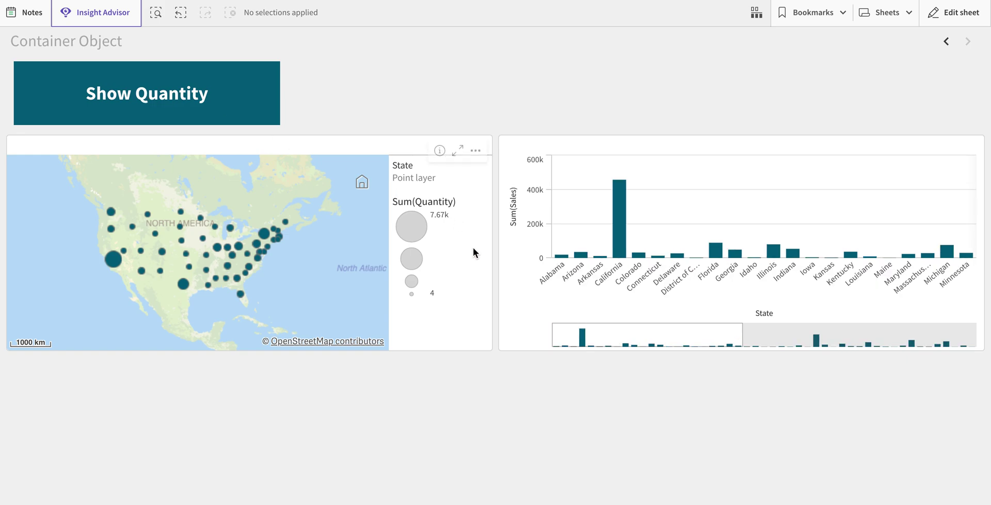
# Step: Open the map's State point layer Size & Shape settings and the Size by choices
pyautogui.click(965, 14)
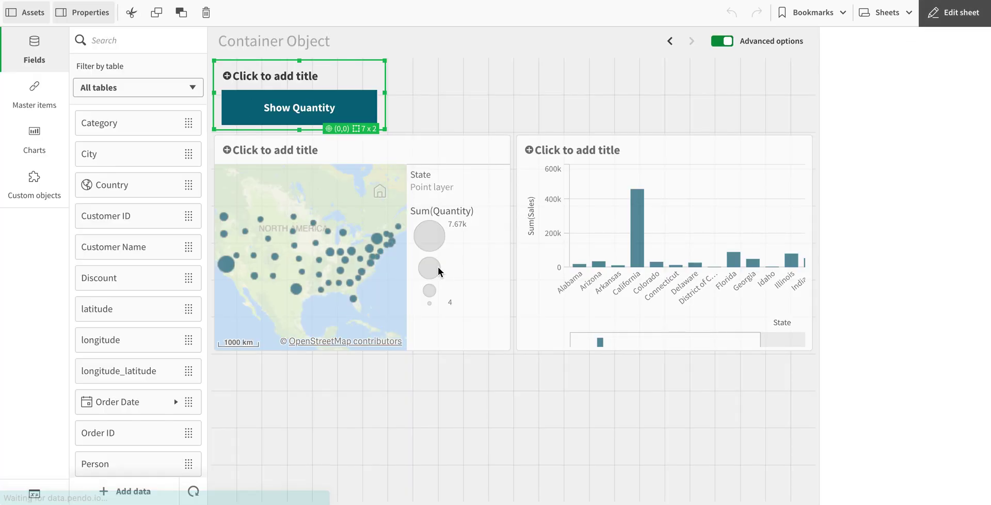
pyautogui.click(469, 311)
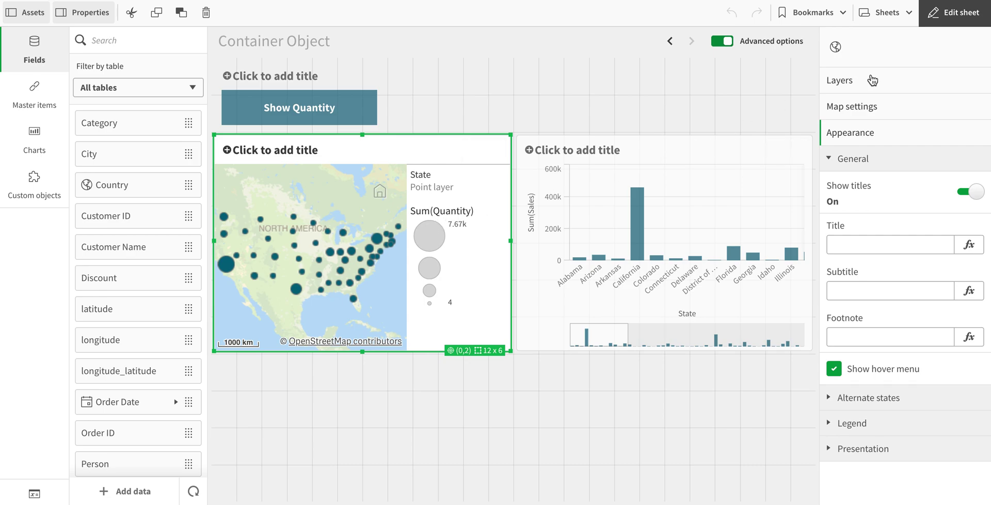
pyautogui.click(875, 79)
pyautogui.click(886, 127)
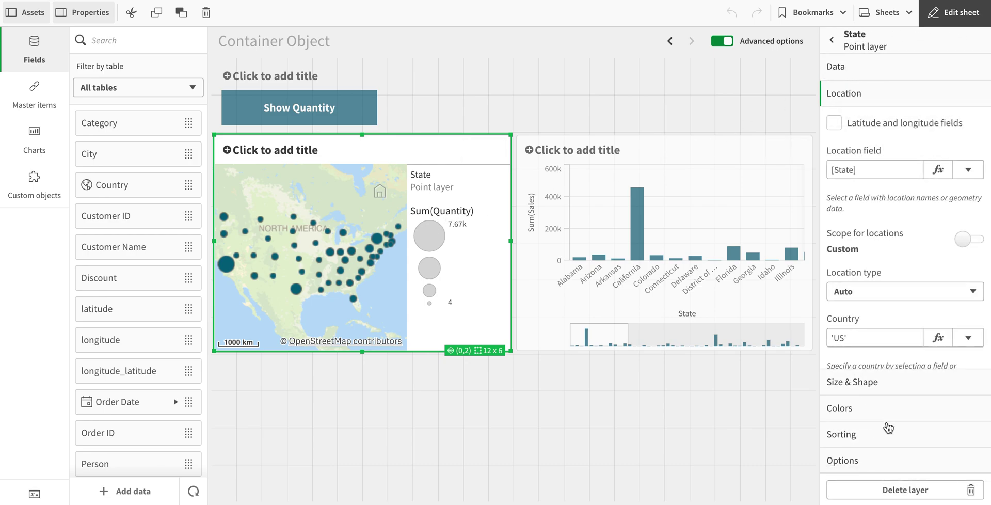
pyautogui.click(889, 380)
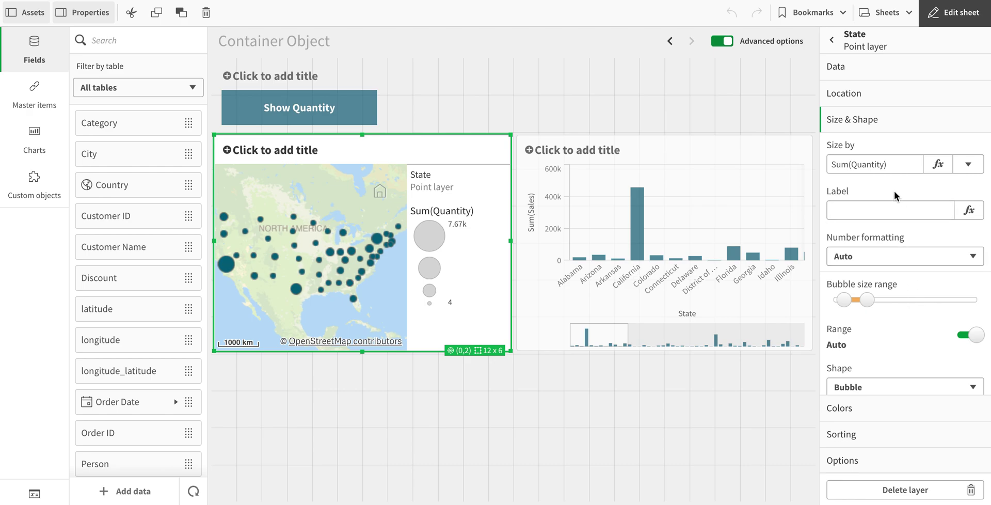
pyautogui.scroll(-1, 887, 223)
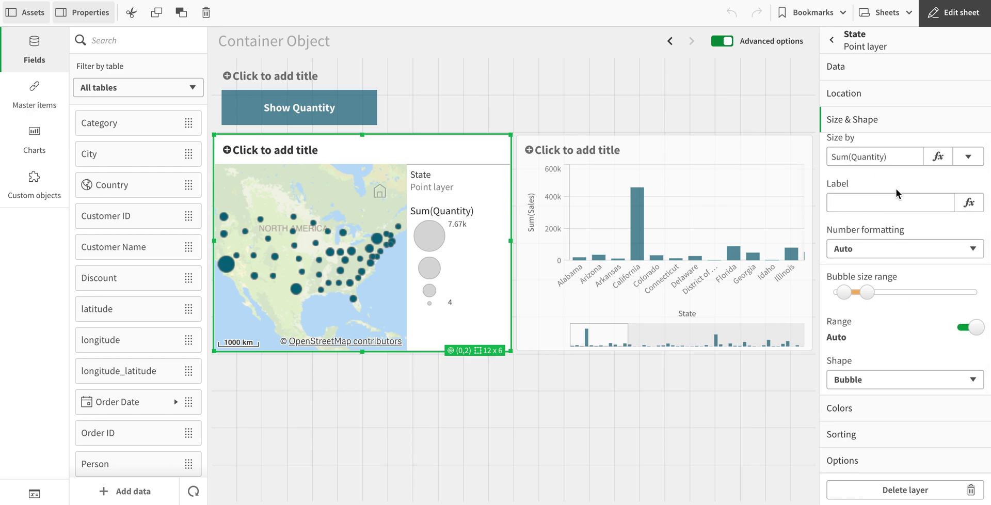
pyautogui.scroll(1, 867, 190)
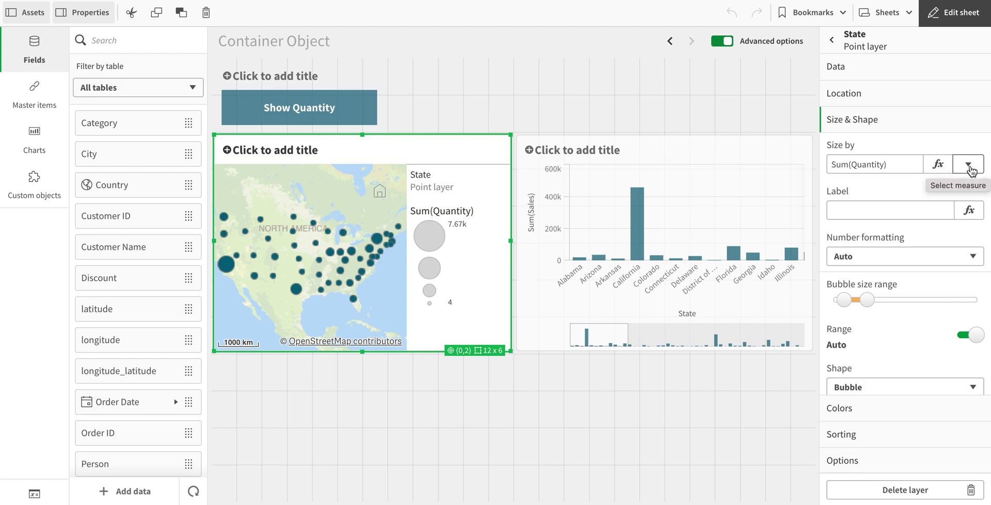
pyautogui.click(969, 169)
# Step: Wrap the bubble size expression as Pick($(vMeasure), Sum(Quantity), ...)
pyautogui.click(938, 164)
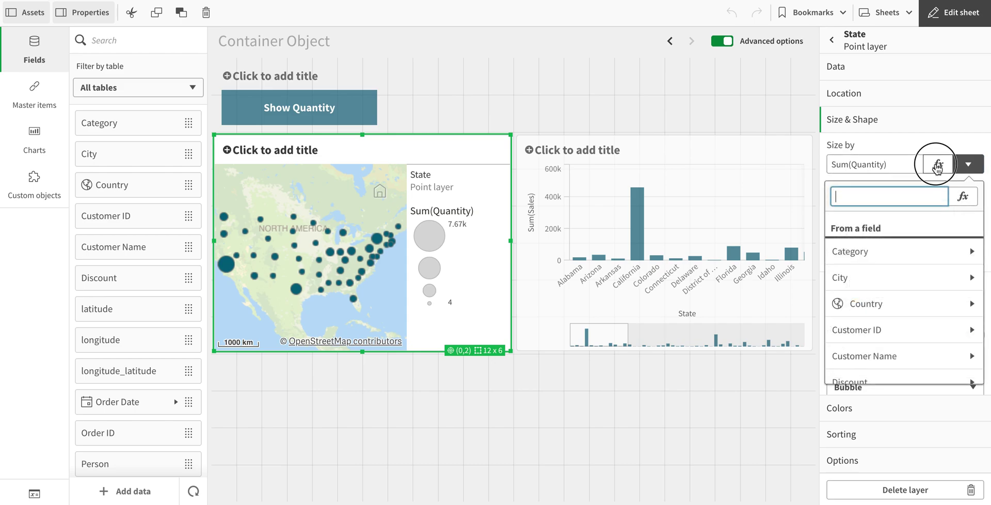
pyautogui.click(52, 23)
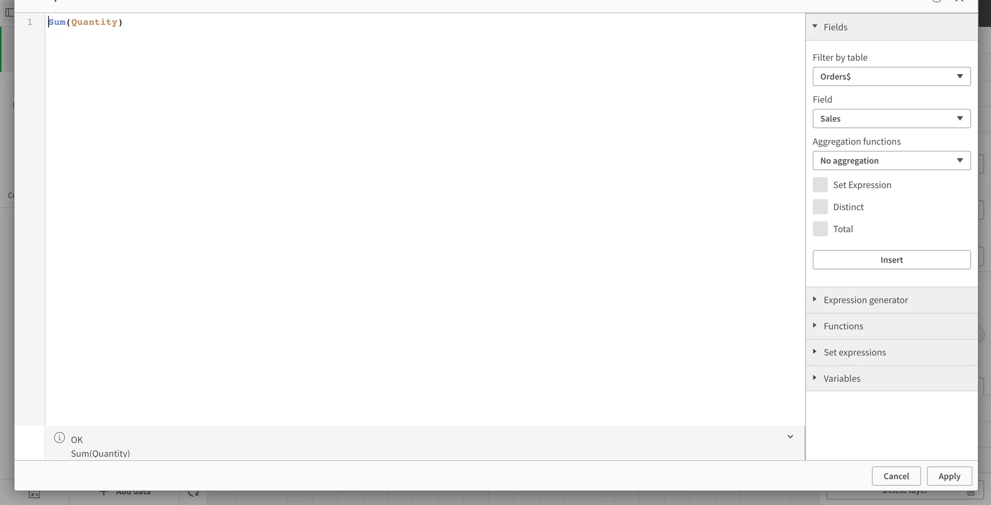
pyautogui.write('Pick(')
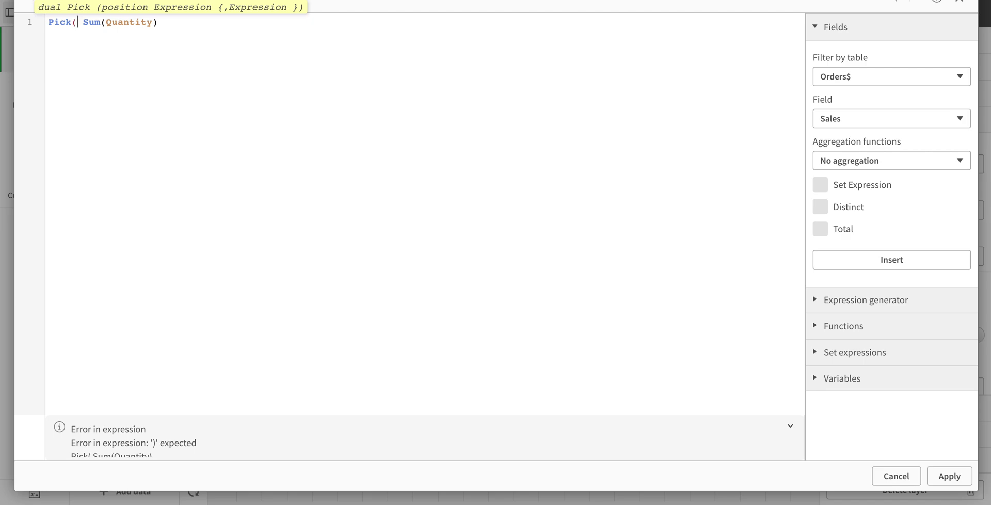
pyautogui.write('Rate')
pyautogui.press('BackSpace')
pyautogui.press('BackSpace')
pyautogui.press('BackSpace')
pyautogui.press('BackSpace')
pyautogui.write('Position,')
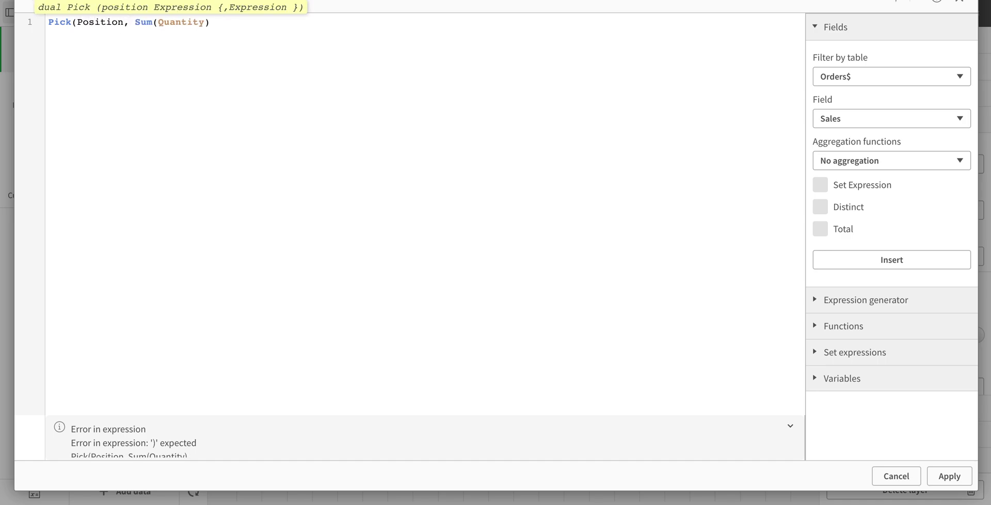
pyautogui.click(212, 22)
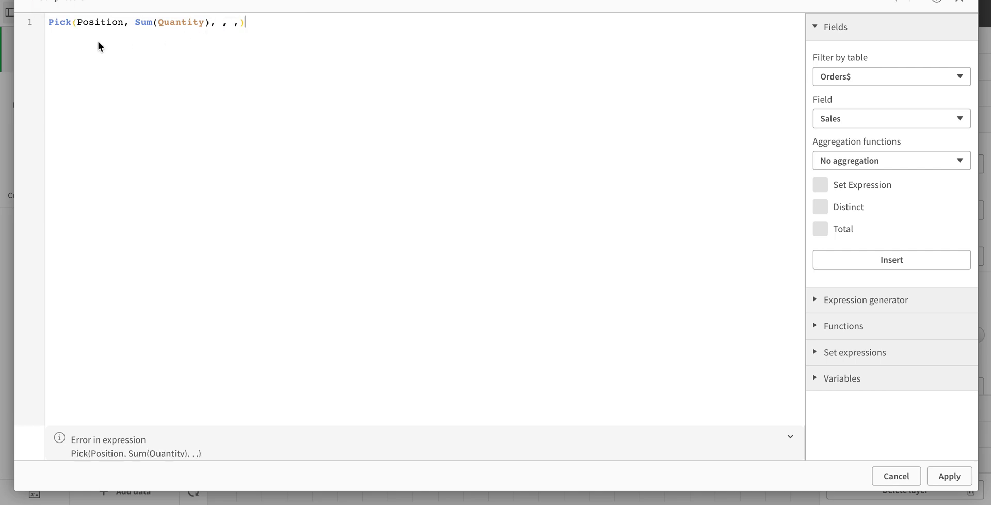
pyautogui.doubleClick(99, 21)
pyautogui.write('$(vMea')
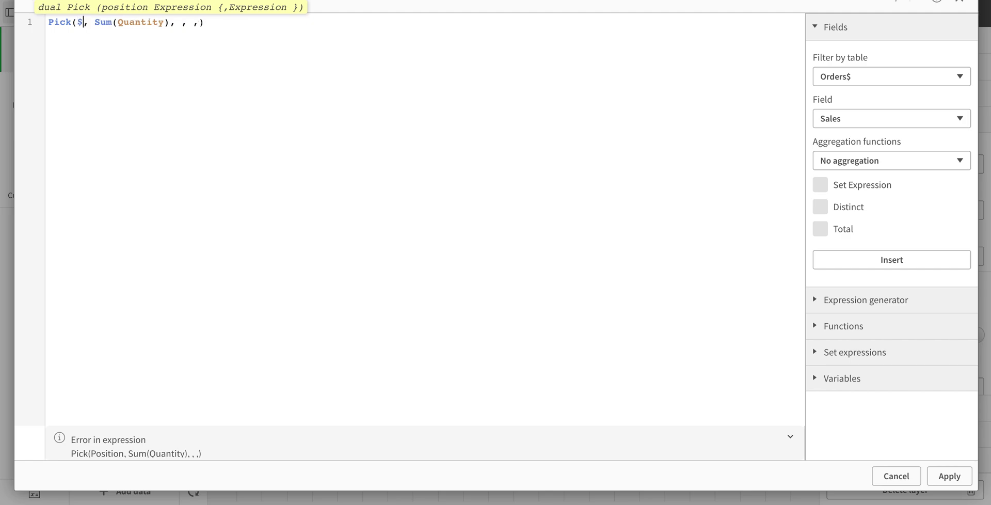
pyautogui.write('sure)')
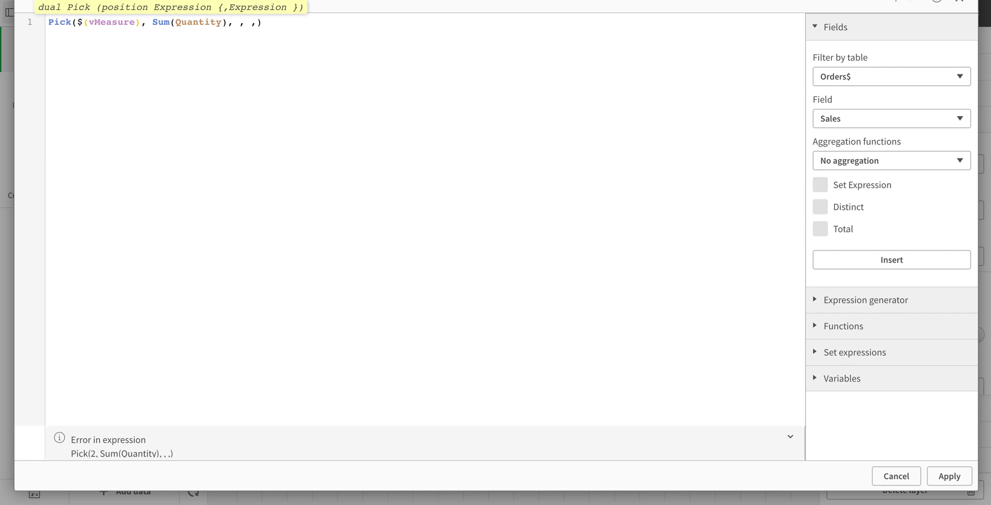
# Step: Add sum(Sales) as the second Pick option and apply the expression
pyautogui.click(231, 21)
pyautogui.write('sum(Sal')
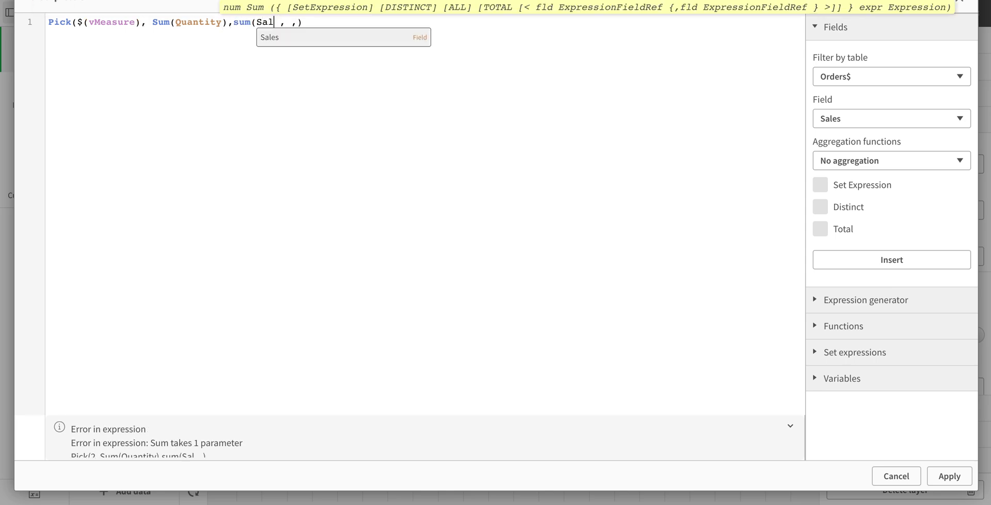
pyautogui.press('Return')
pyautogui.write(')')
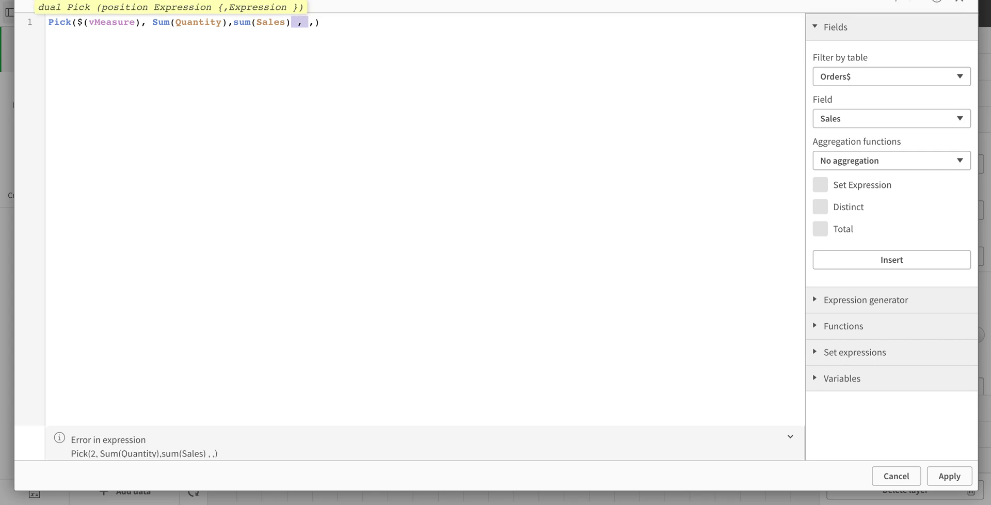
pyautogui.press('Delete')
pyautogui.press('Delete')
pyautogui.press('Delete')
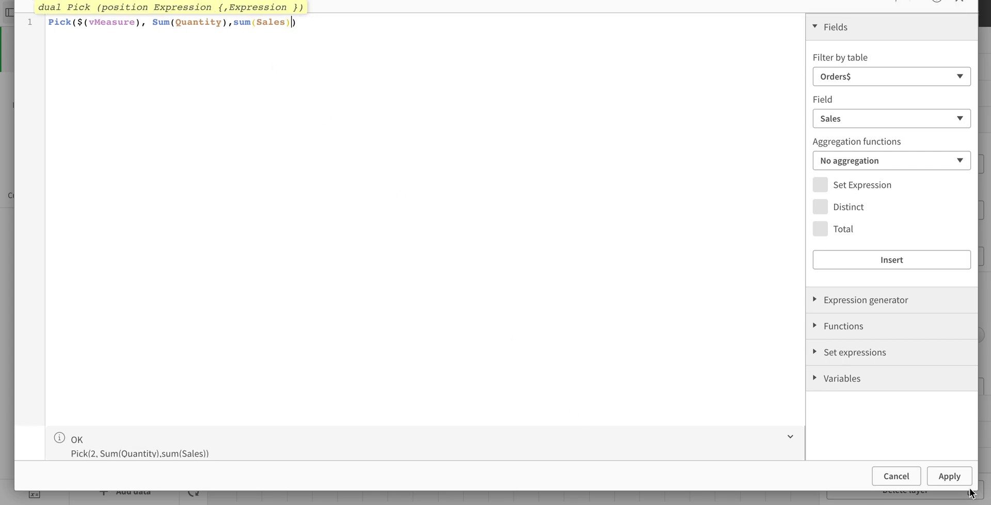
pyautogui.click(951, 475)
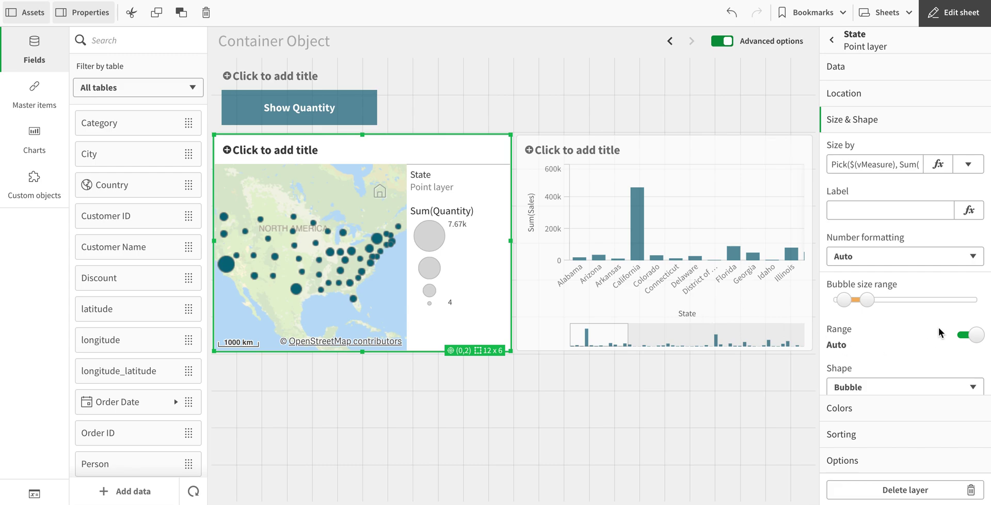
# Step: Prefix the Pick size expression with =, exit edit mode, and toggle the charts to Quantity
pyautogui.click(971, 171)
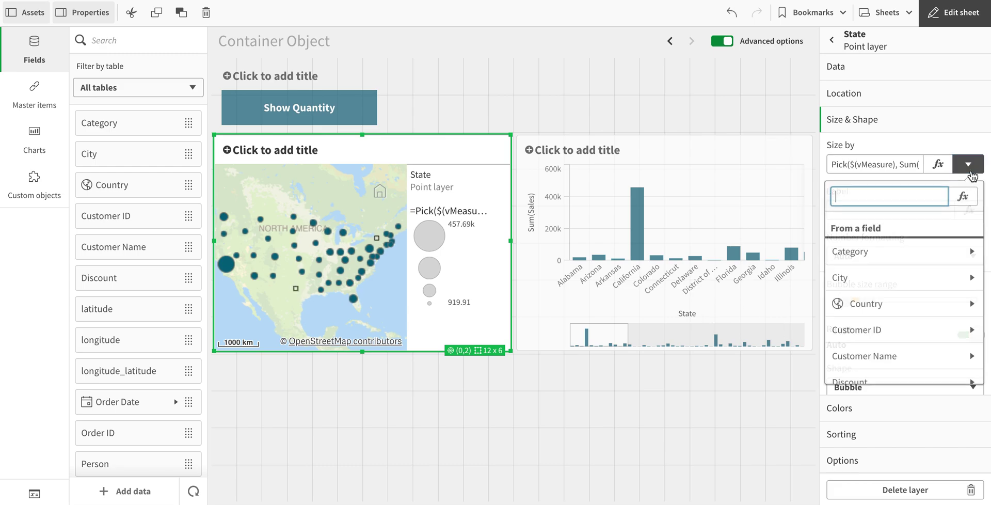
pyautogui.click(939, 165)
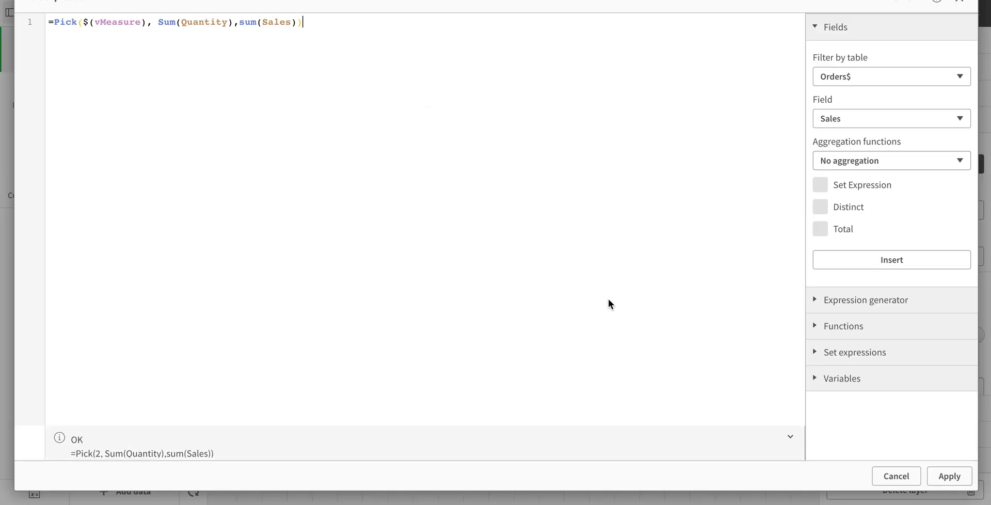
pyautogui.click(949, 476)
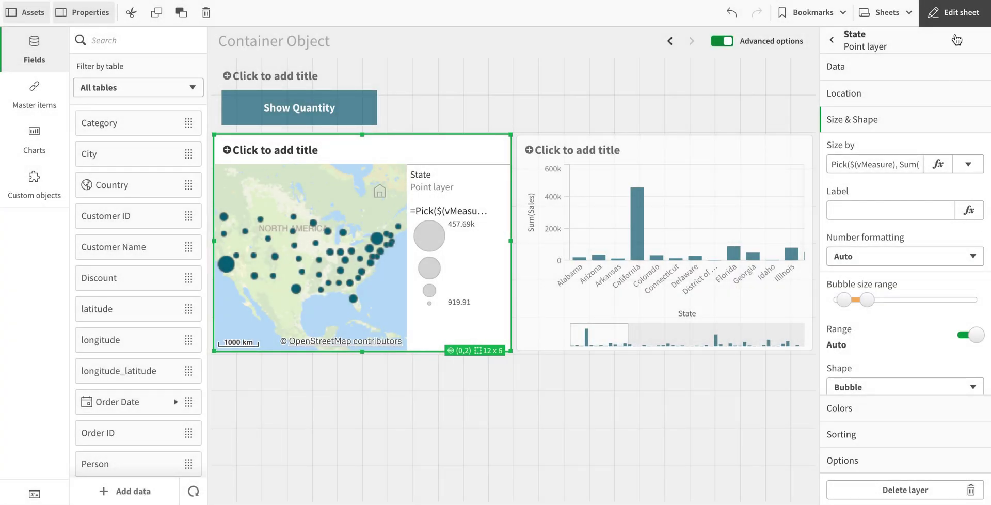
pyautogui.click(954, 13)
pyautogui.click(250, 99)
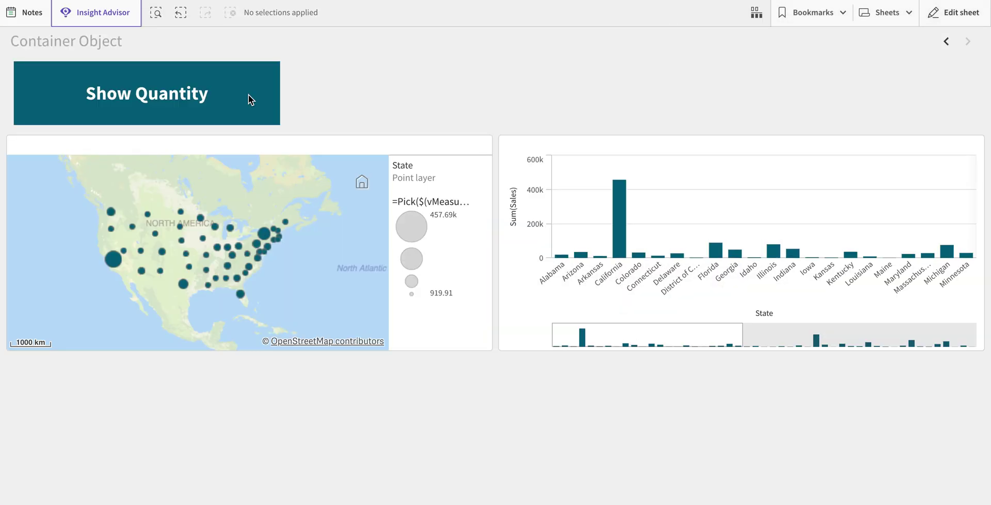
# Step: Toggle vMeasure to Quantity so the bar chart and map bubbles show Quantity (4 to 7.67k)
pyautogui.click(249, 96)
pyautogui.click(180, 103)
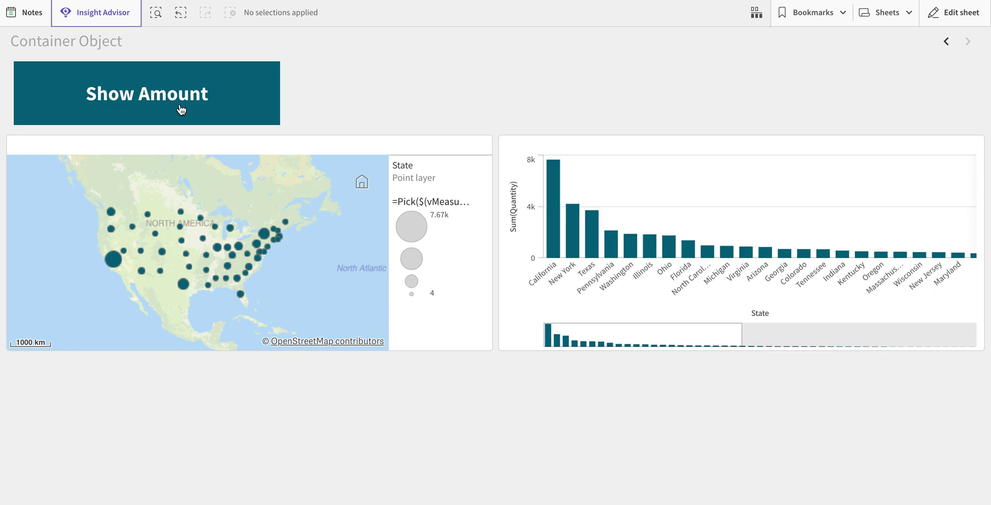